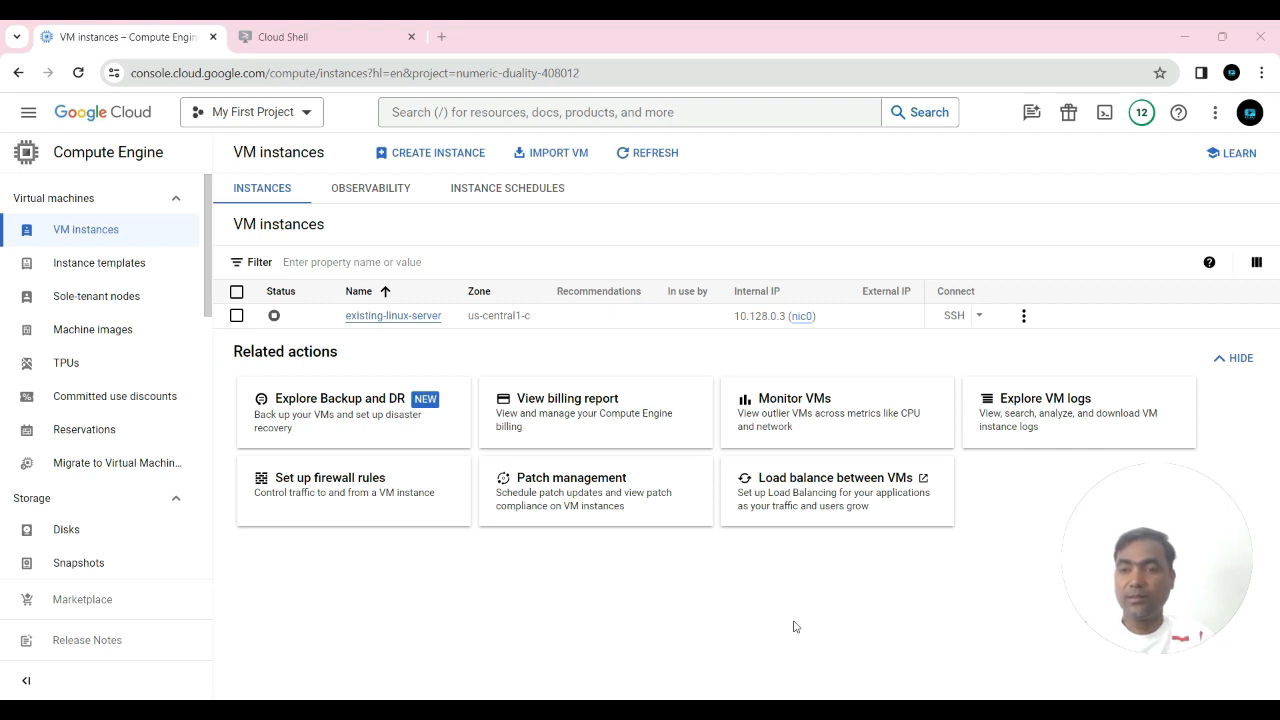
# Start creating a VM instance from the custom image cli-new-custom-image in the Compute Engine image list.
pyautogui.scroll(-3, 111, 317)
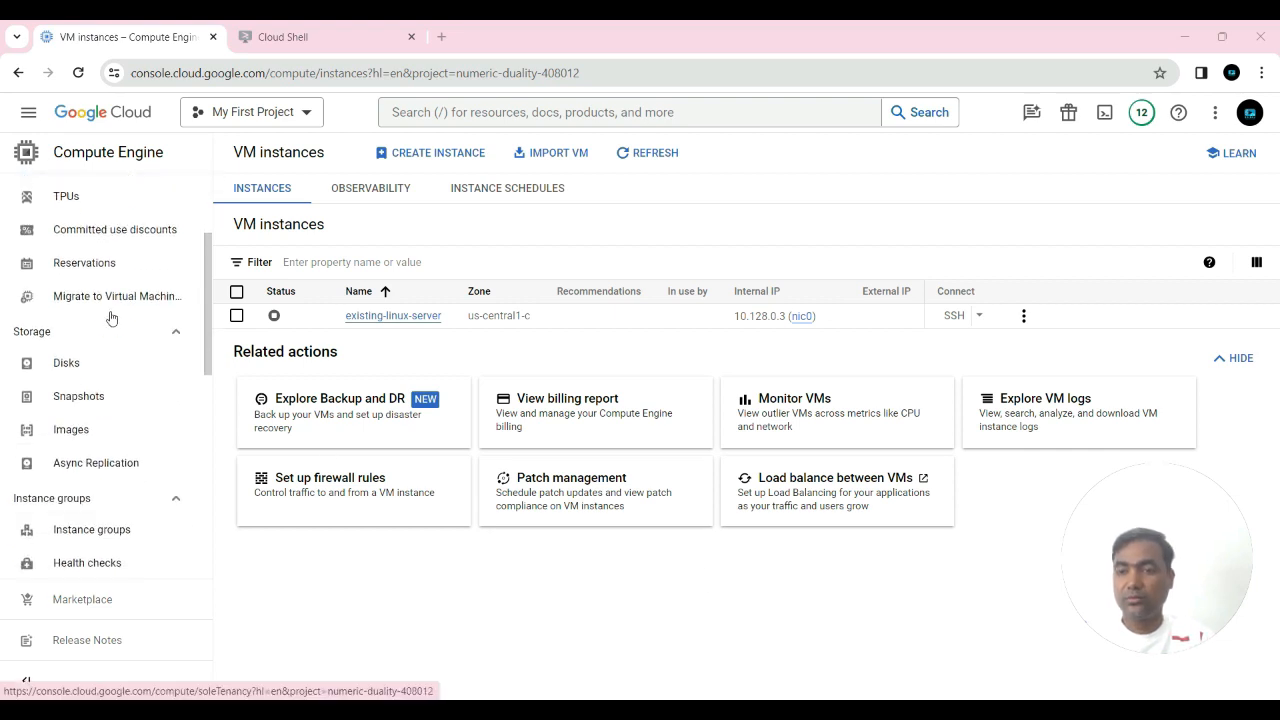
pyautogui.click(70, 432)
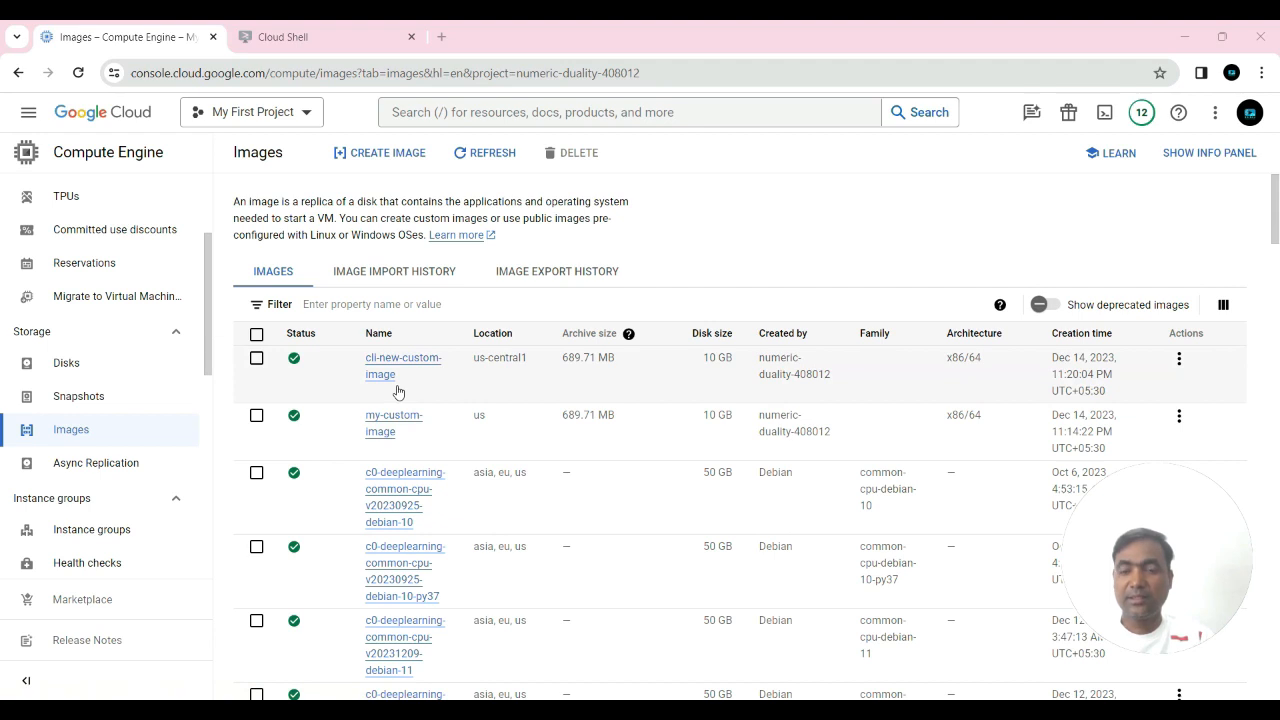
pyautogui.click(256, 362)
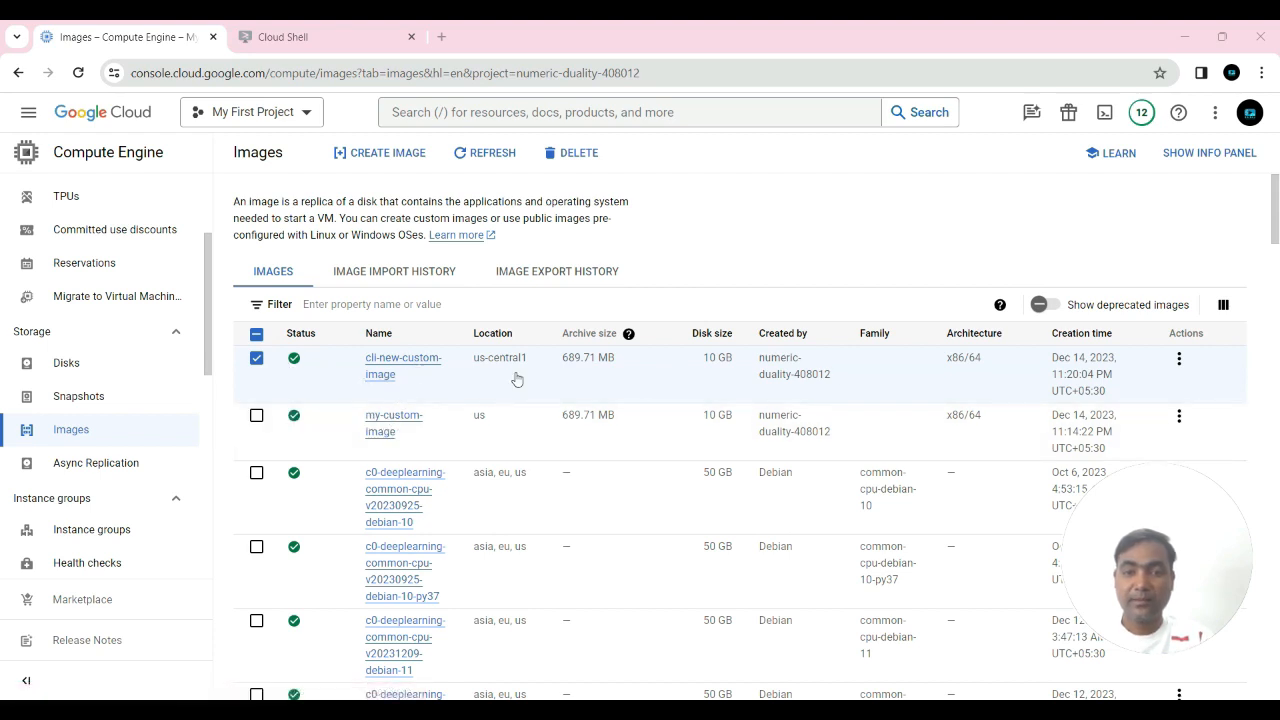
pyautogui.click(1179, 360)
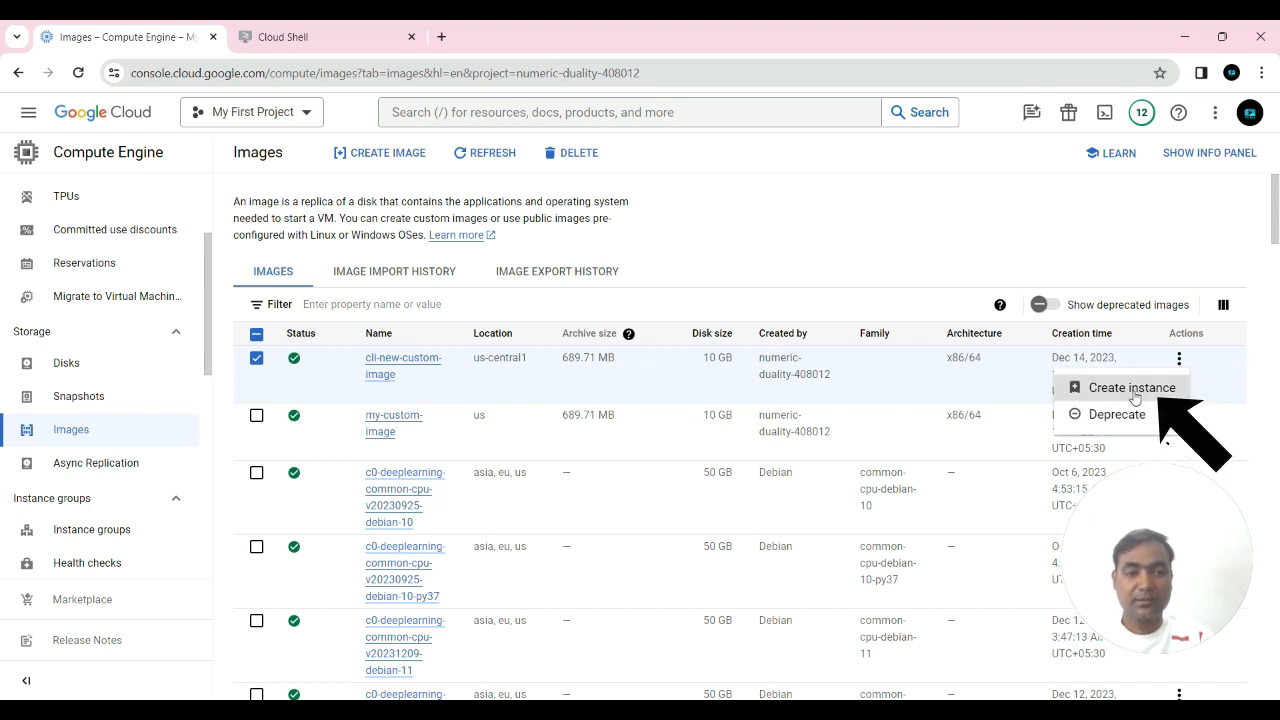
pyautogui.click(1133, 390)
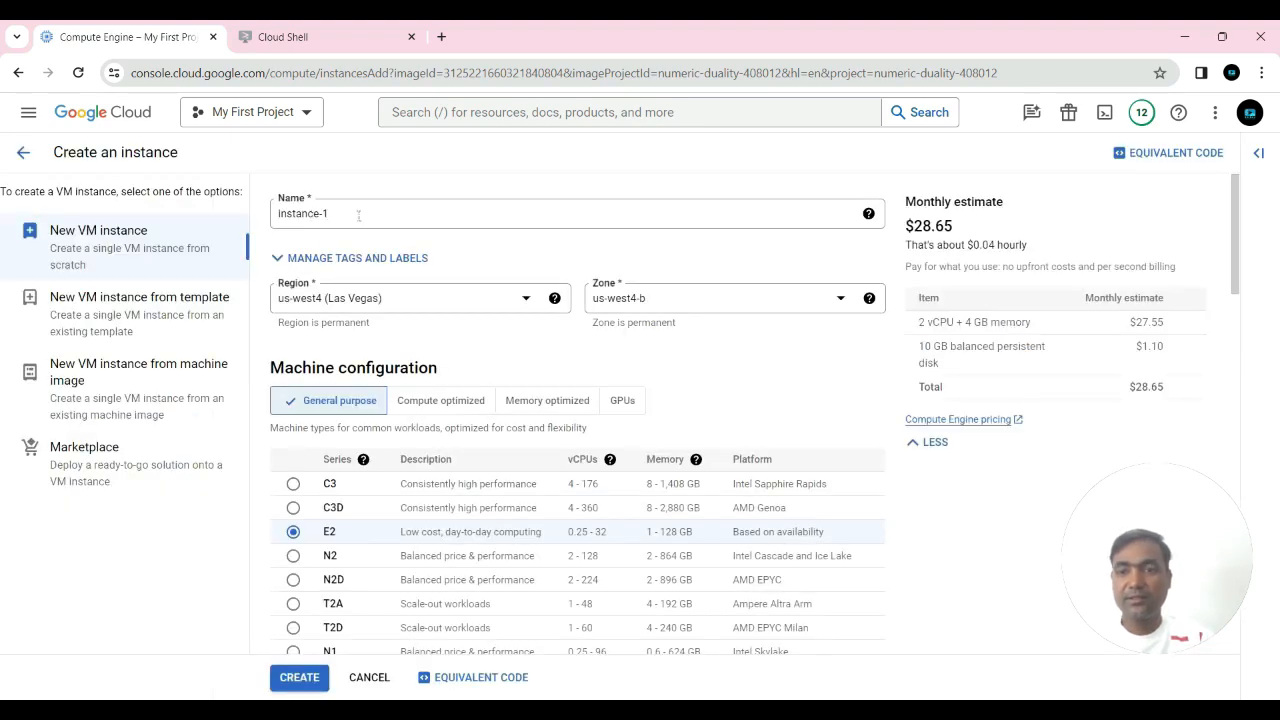
# Name the new instance new-linux-server and set its region to us-central1 (Iowa).
pyautogui.moveTo(357, 216); pyautogui.dragTo(275, 222)
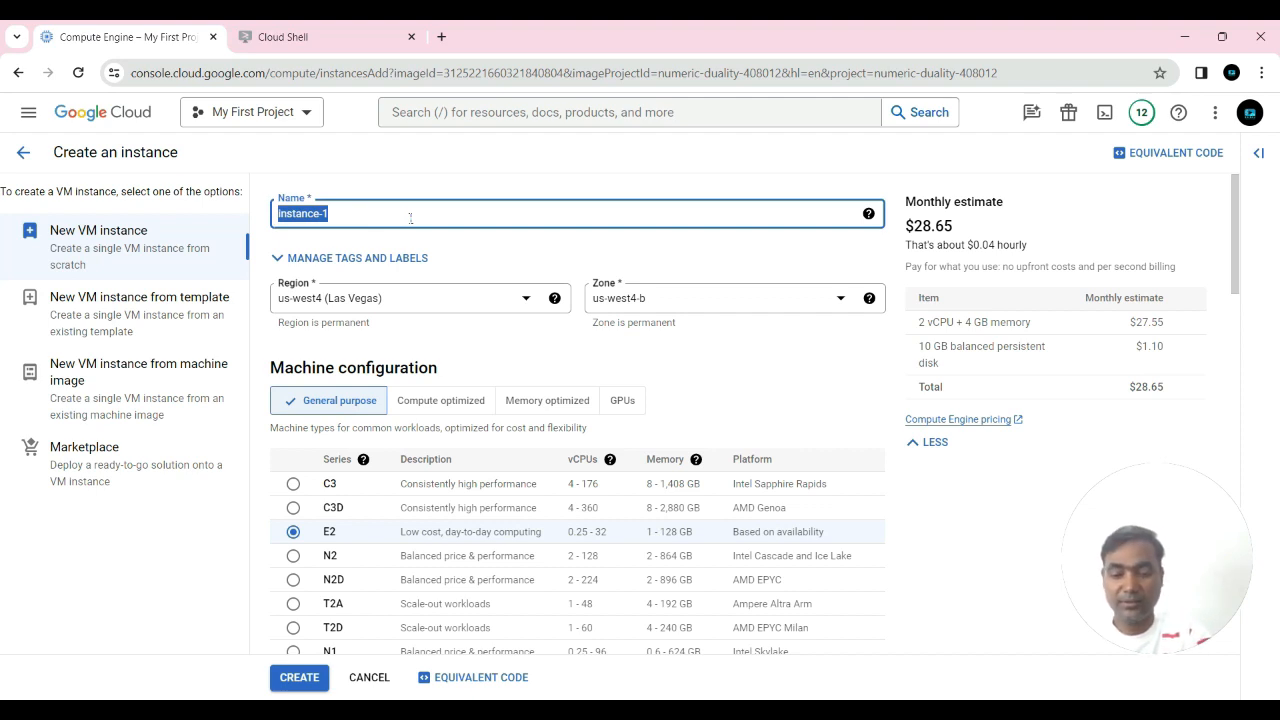
pyautogui.write('new-linux-server')
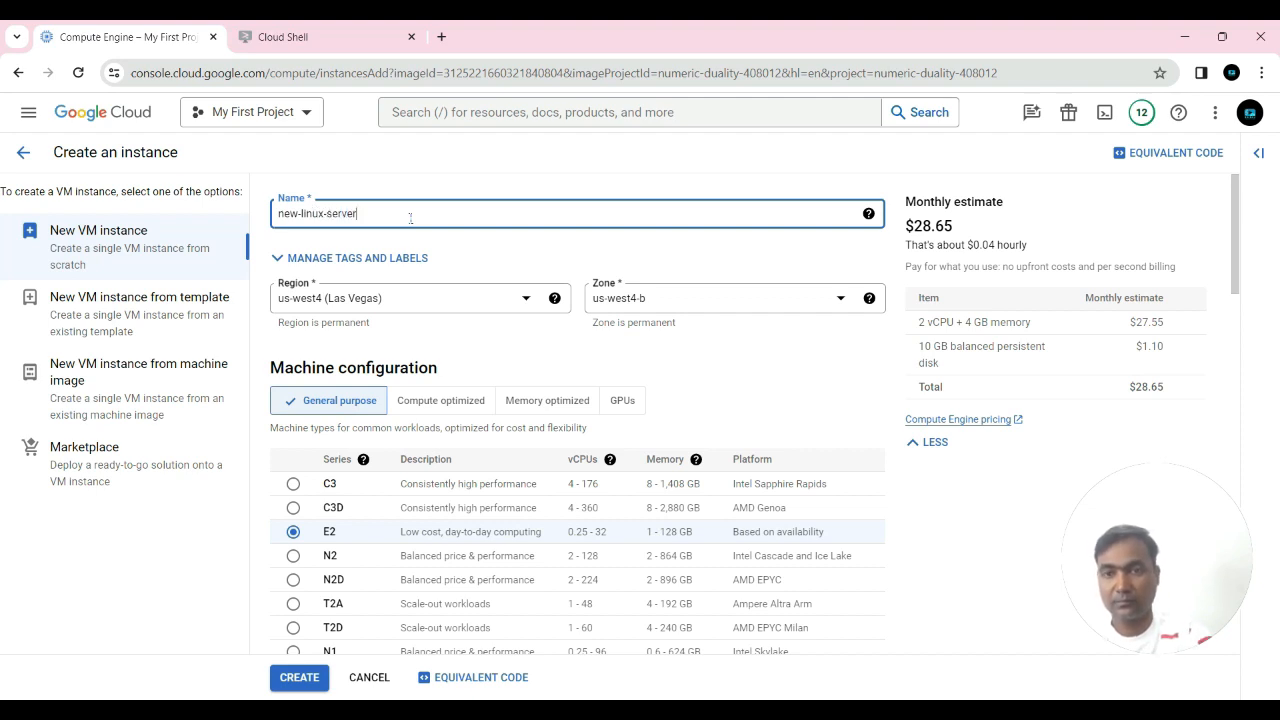
pyautogui.click(490, 306)
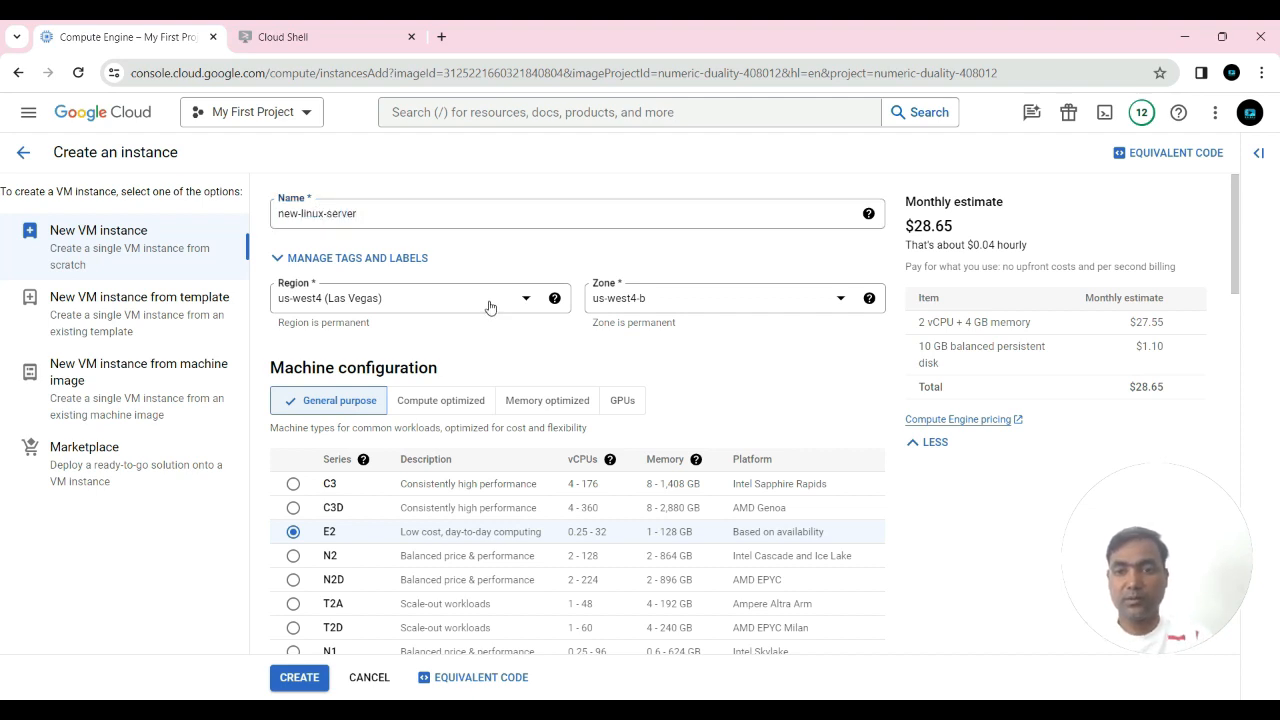
pyautogui.click(490, 306)
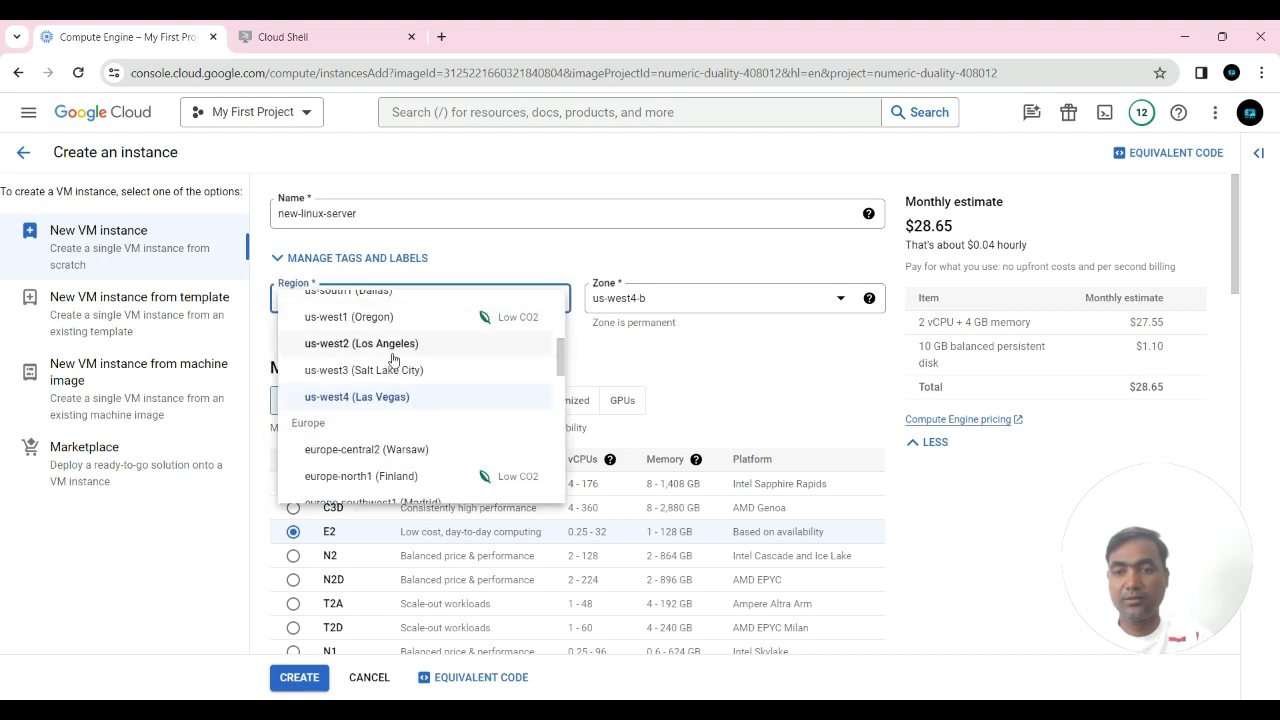
pyautogui.scroll(3, 390, 365)
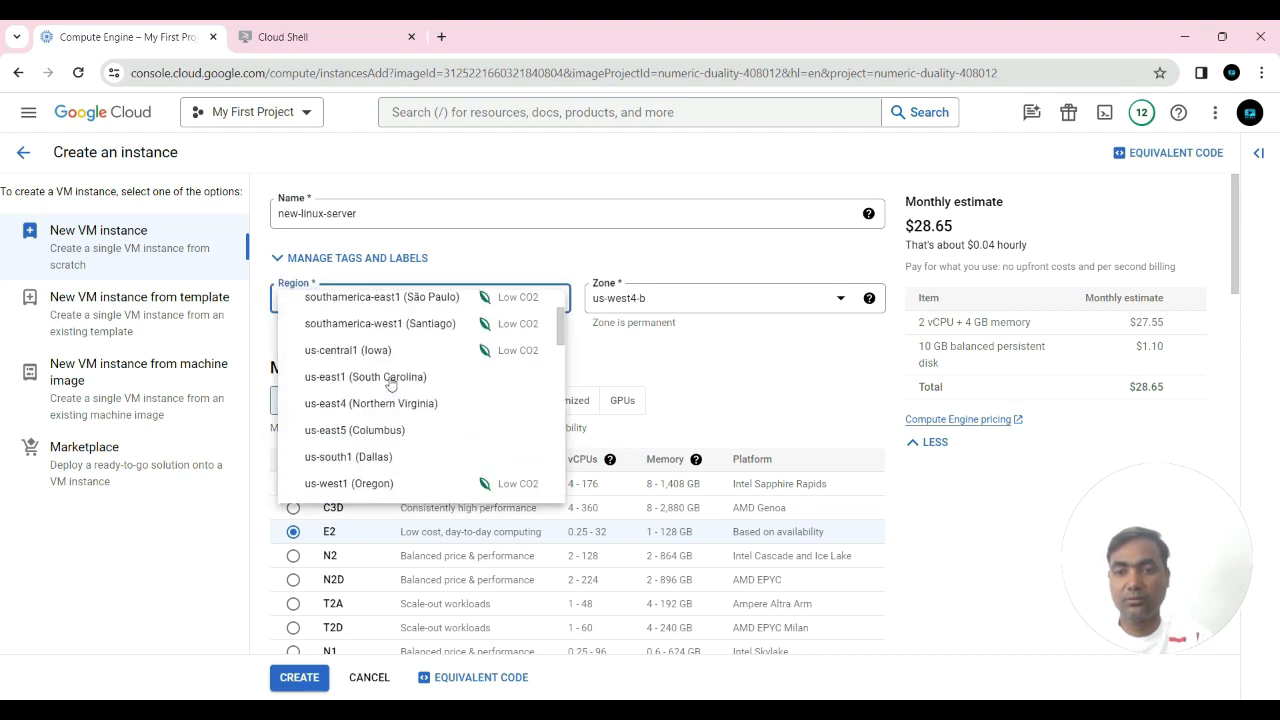
pyautogui.click(370, 352)
pyautogui.scroll(-5, 757, 381)
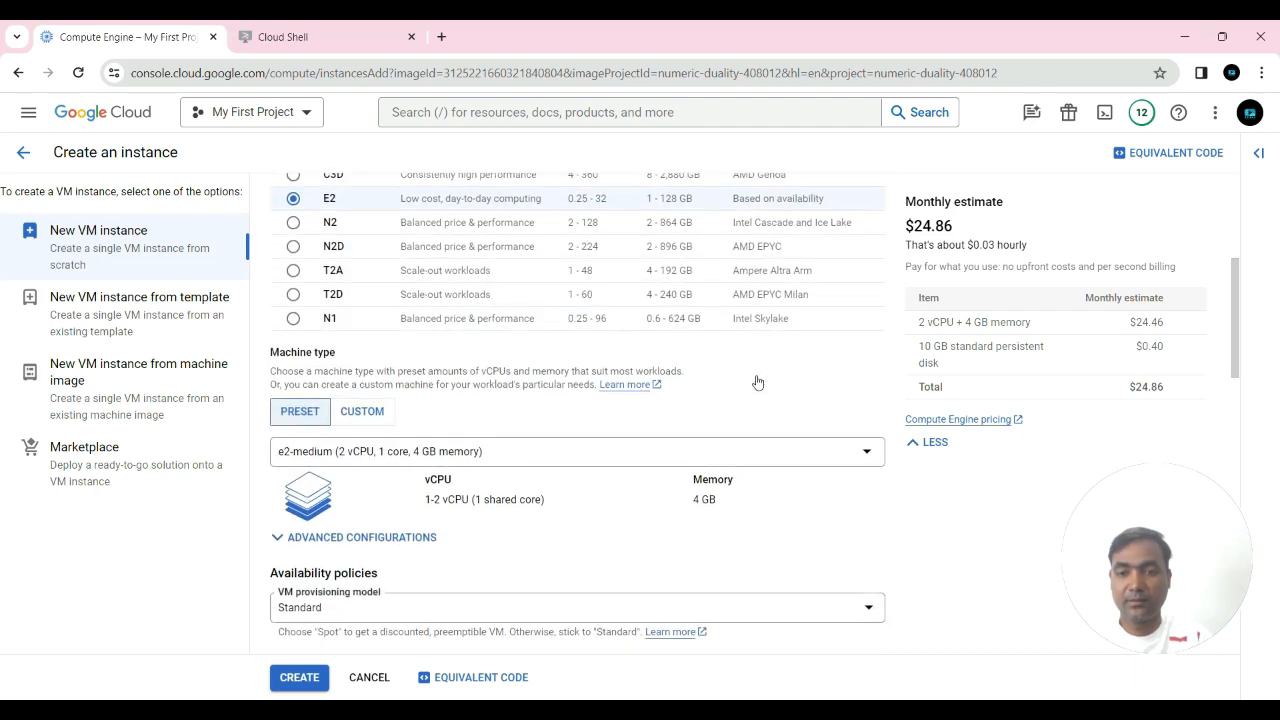
pyautogui.scroll(5, 757, 381)
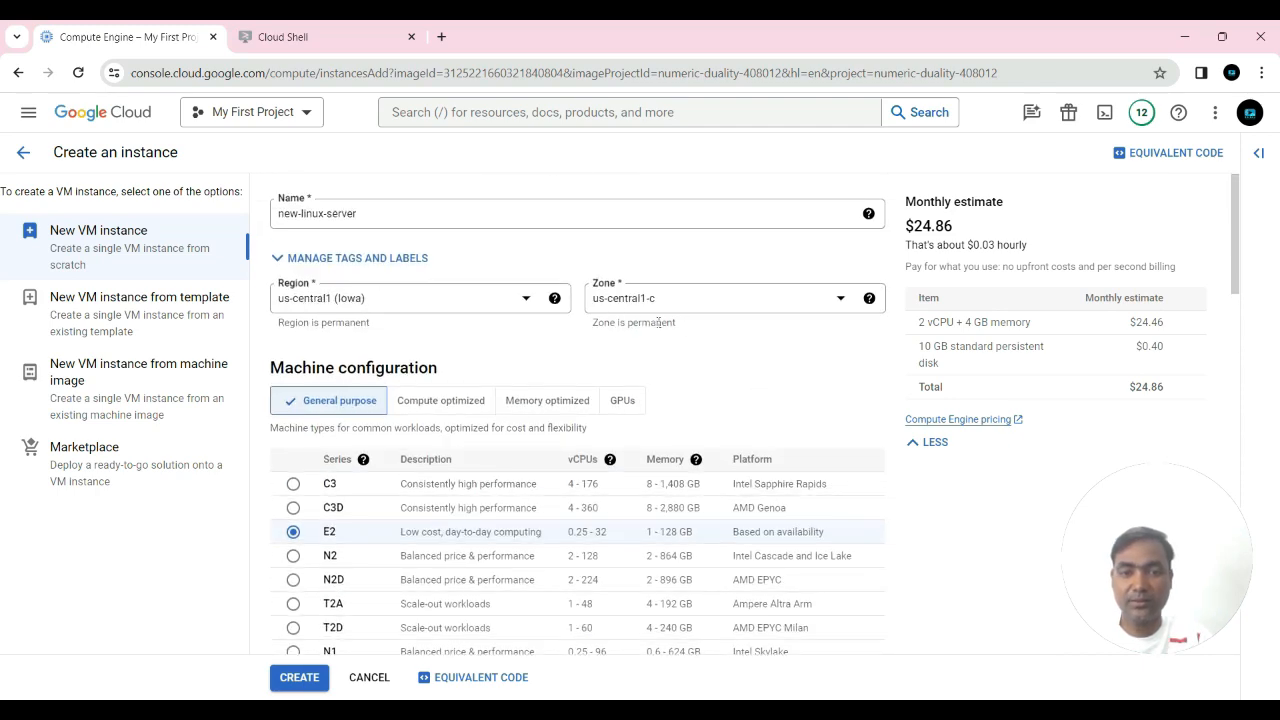
# Choose the custom image cli-new-custom-image for the instance's boot disk and apply the boot disk settings.
pyautogui.scroll(-15, 741, 383)
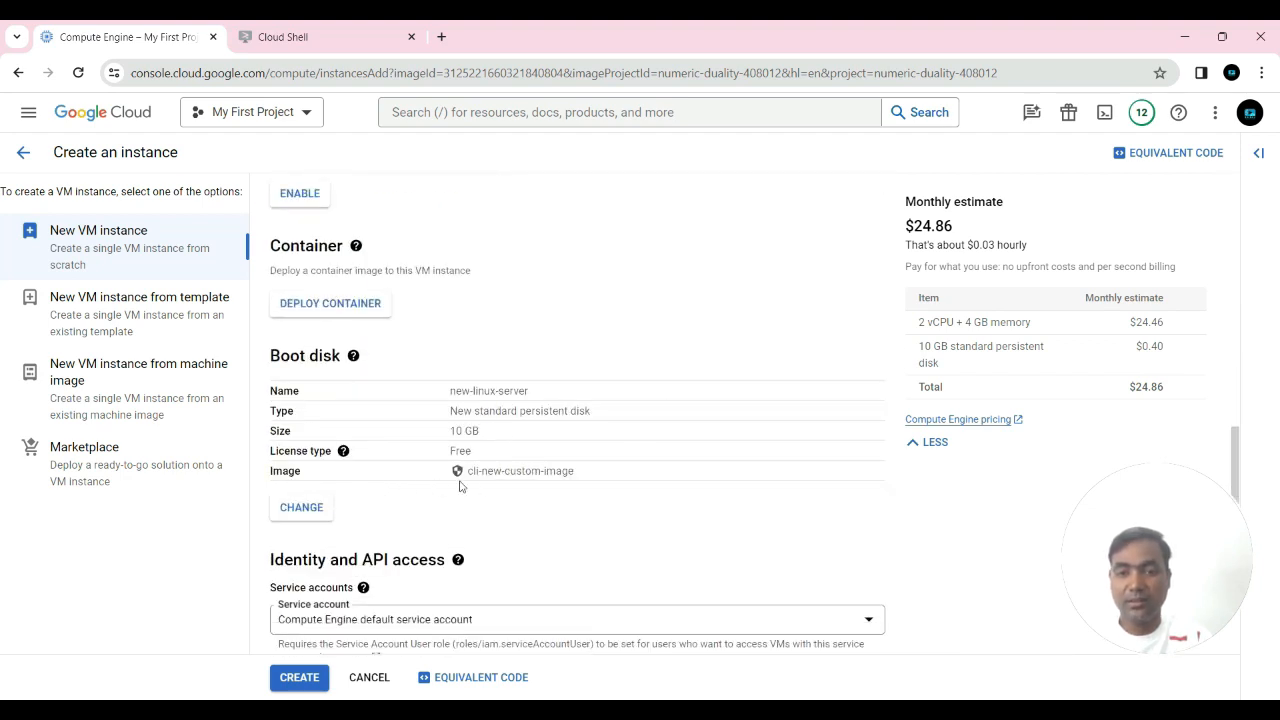
pyautogui.click(301, 507)
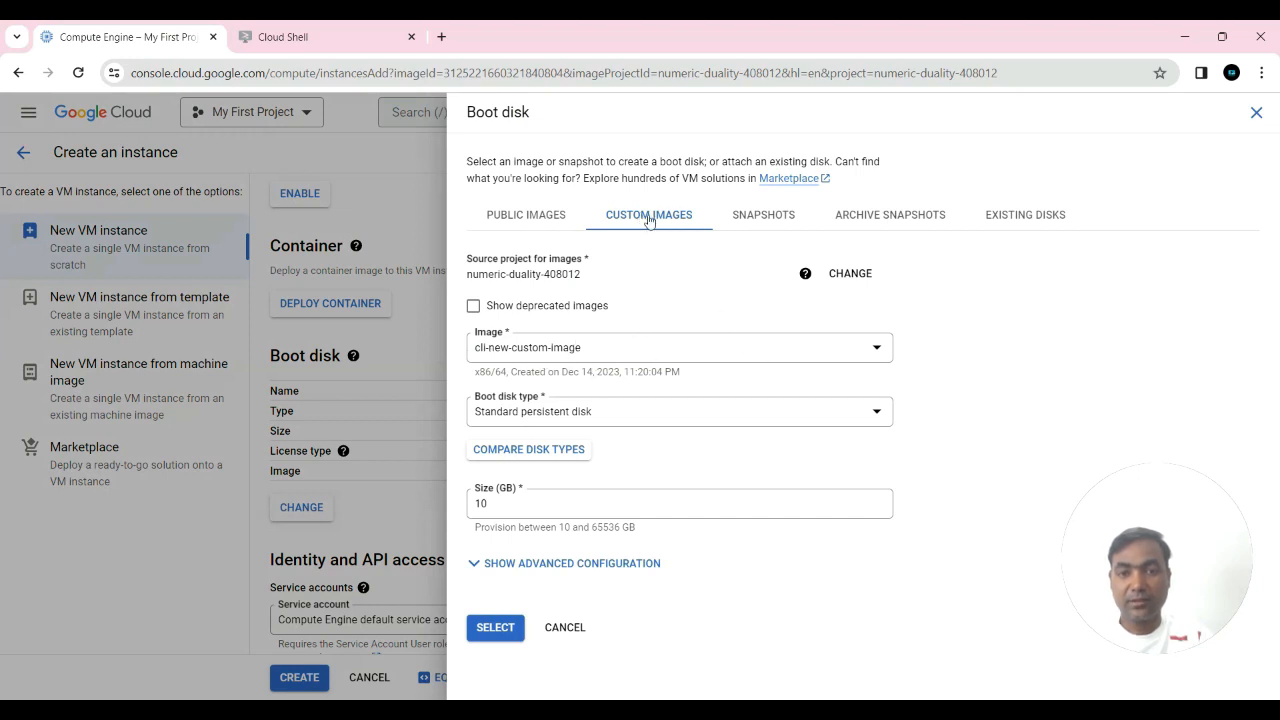
pyautogui.click(694, 355)
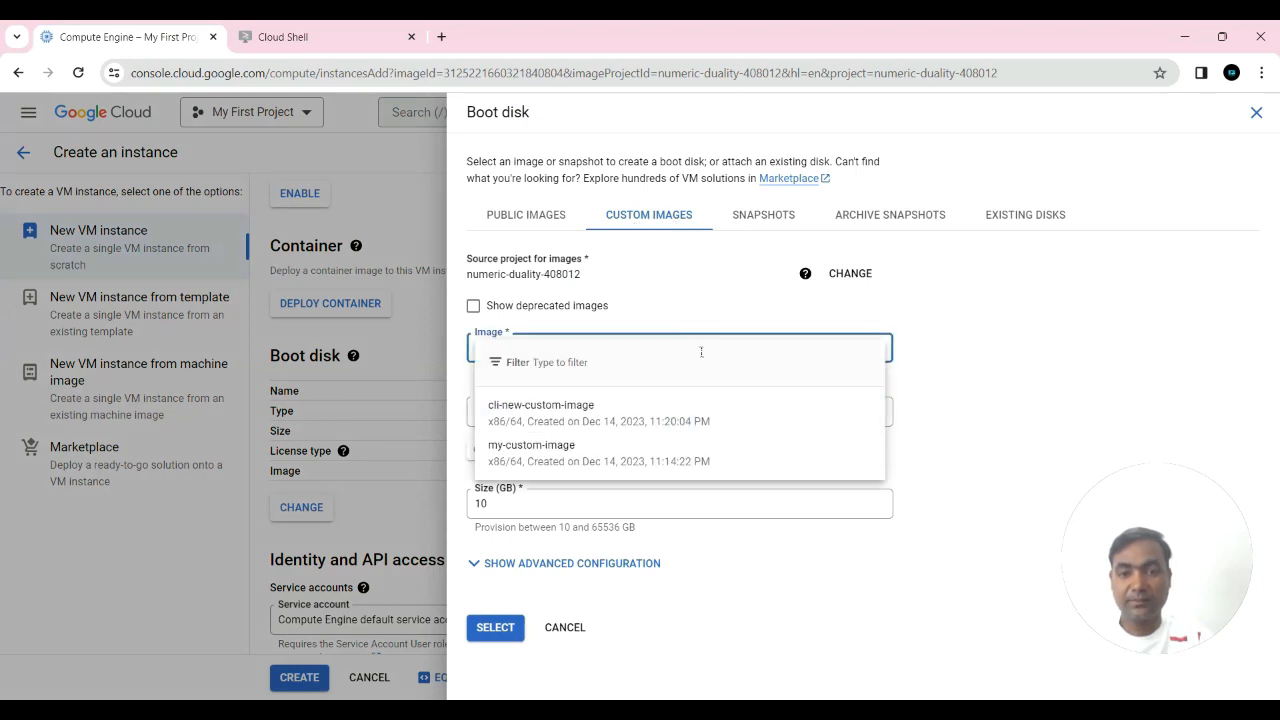
pyautogui.click(530, 414)
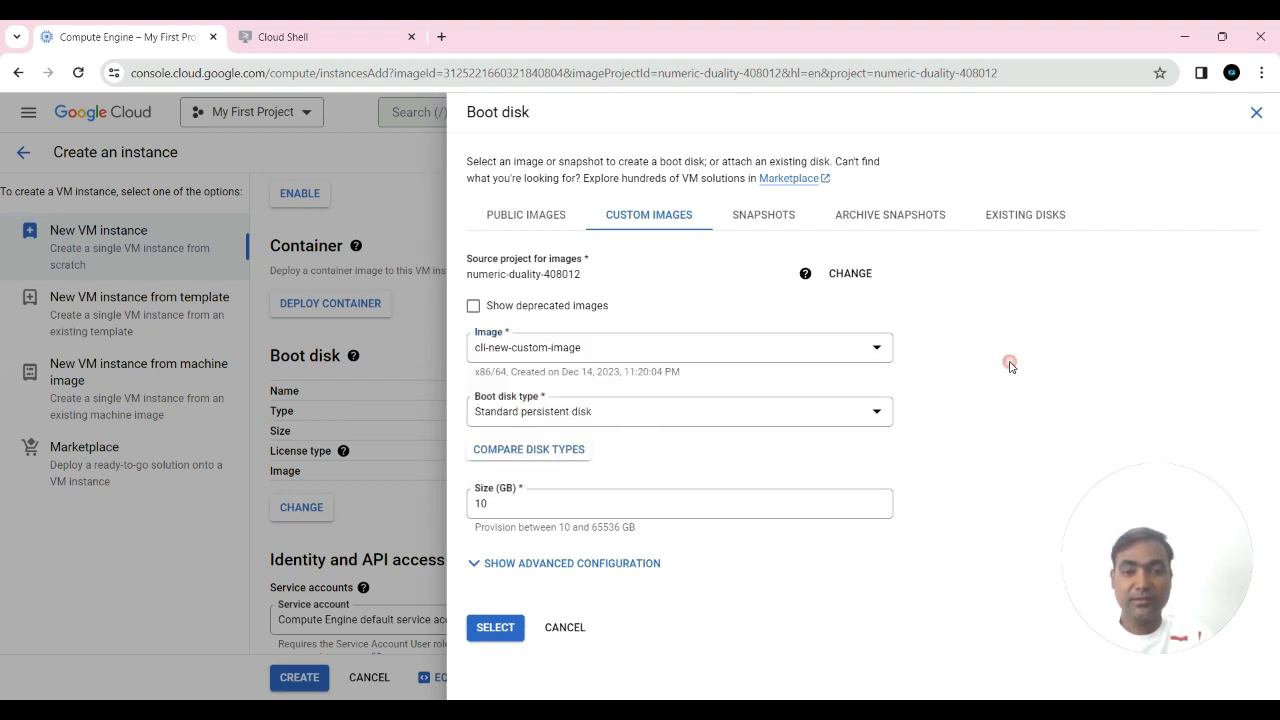
pyautogui.click(495, 628)
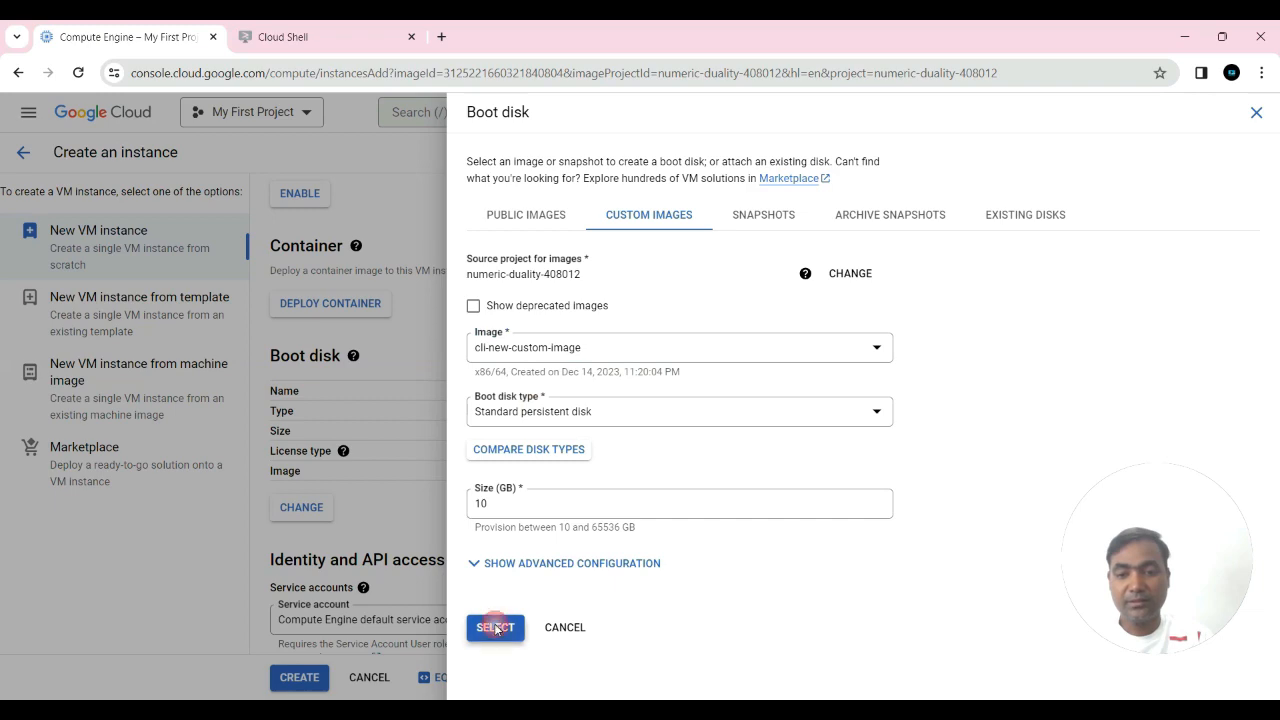
# Review the instance's access, firewall and advanced options, including the networking settings and network interfaces.
pyautogui.scroll(-3, 584, 545)
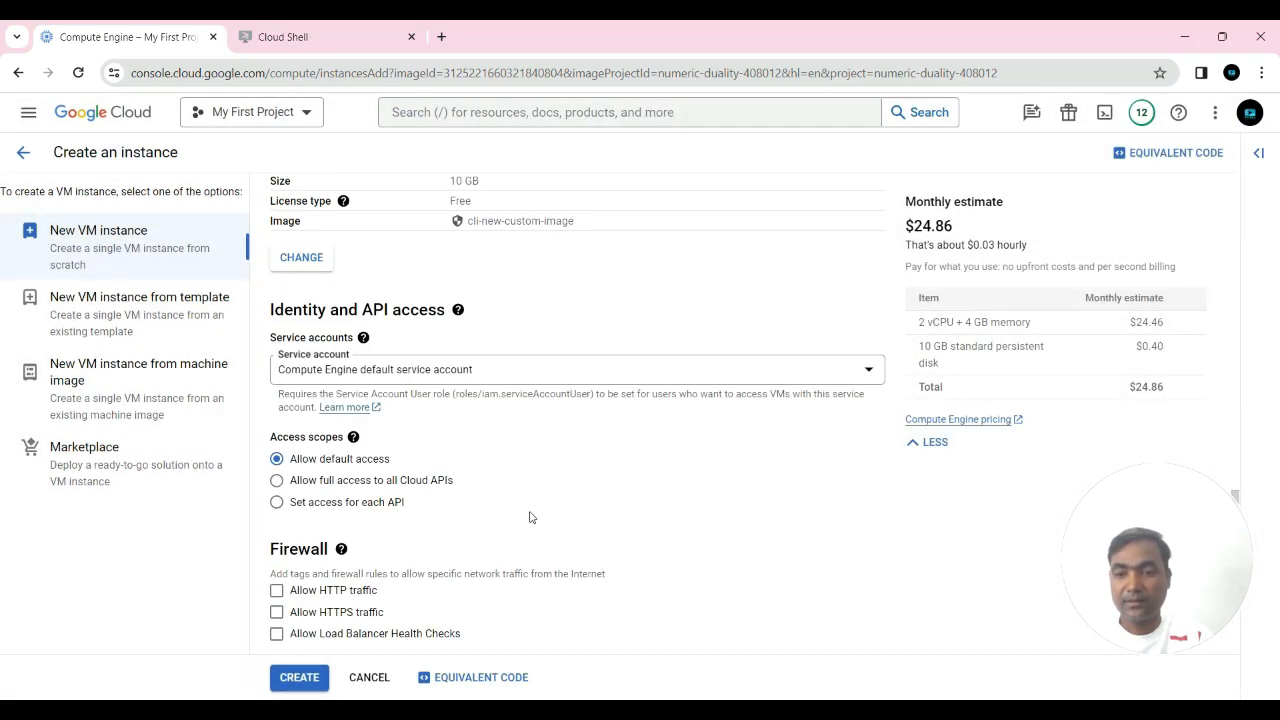
pyautogui.scroll(-2, 527, 505)
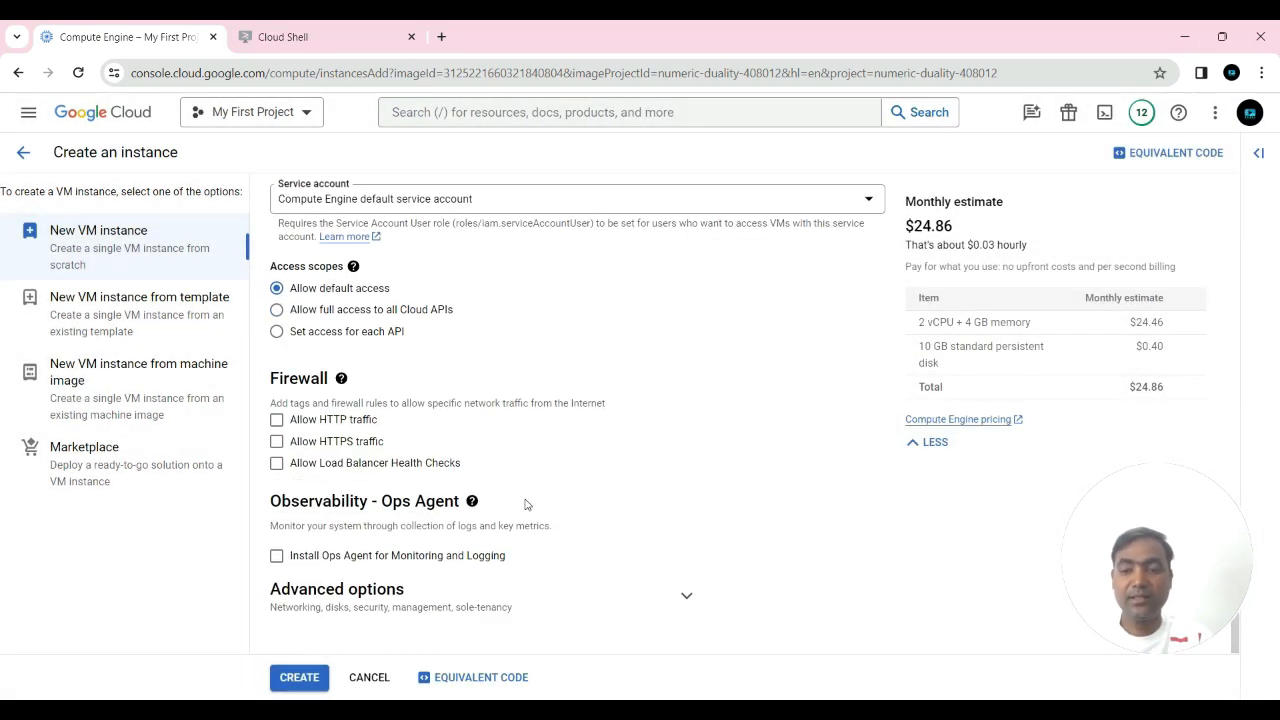
pyautogui.click(684, 598)
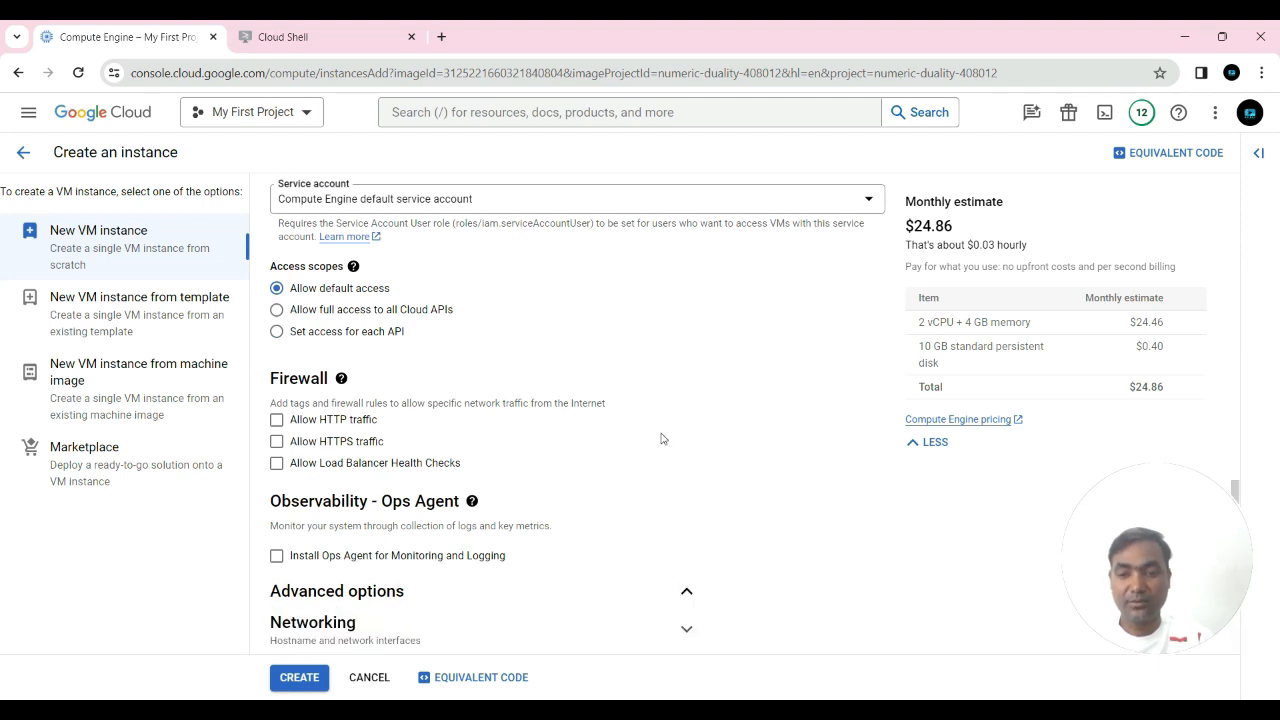
pyautogui.scroll(-1, 648, 436)
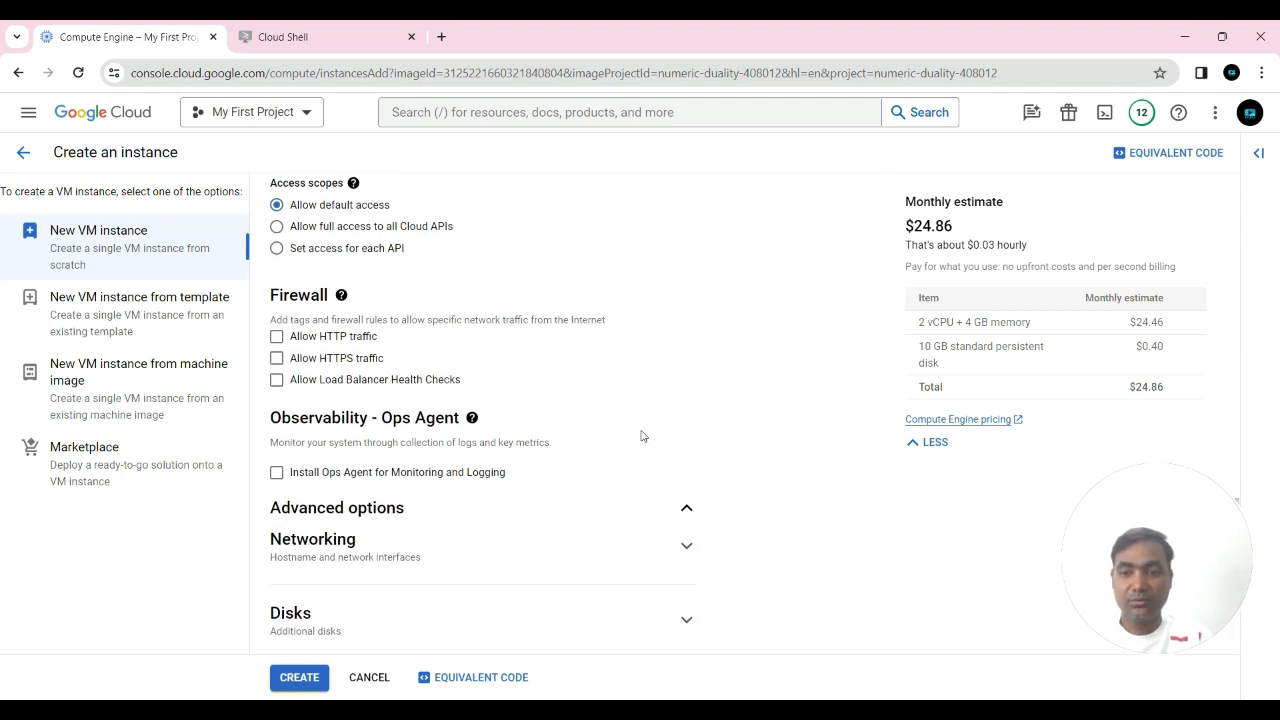
pyautogui.scroll(-2, 643, 436)
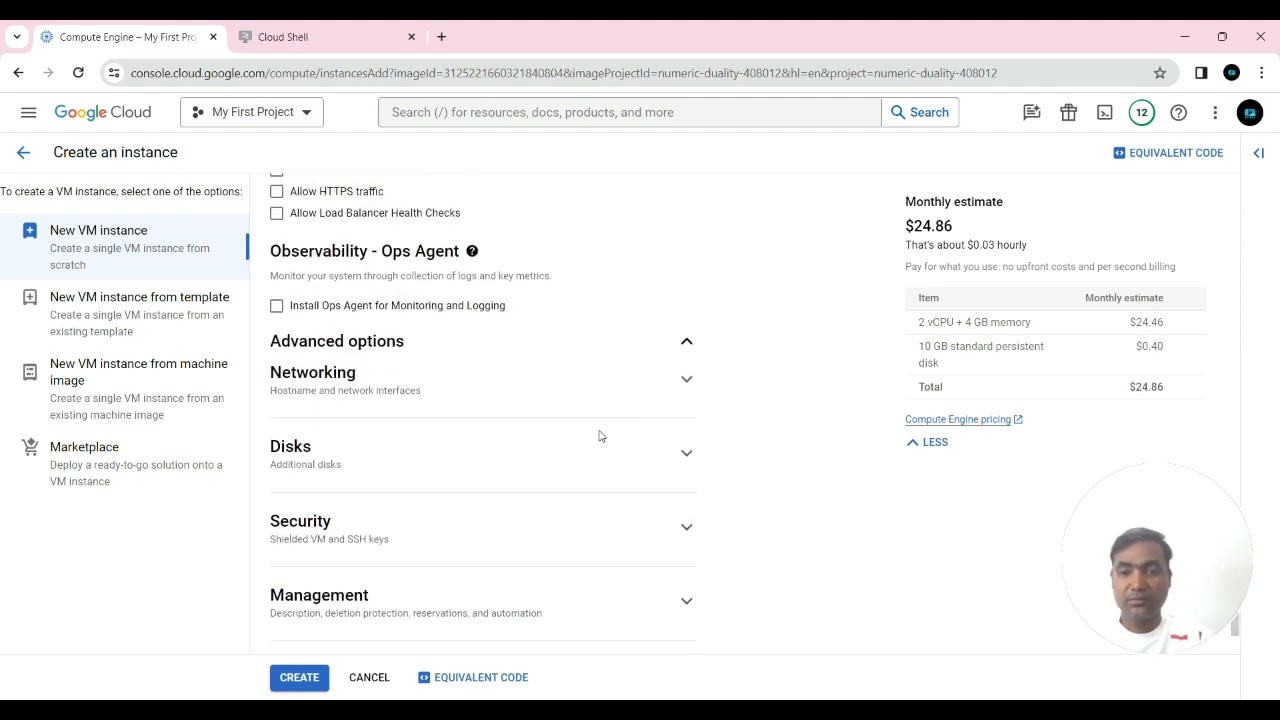
pyautogui.click(687, 383)
pyautogui.scroll(-1, 480, 363)
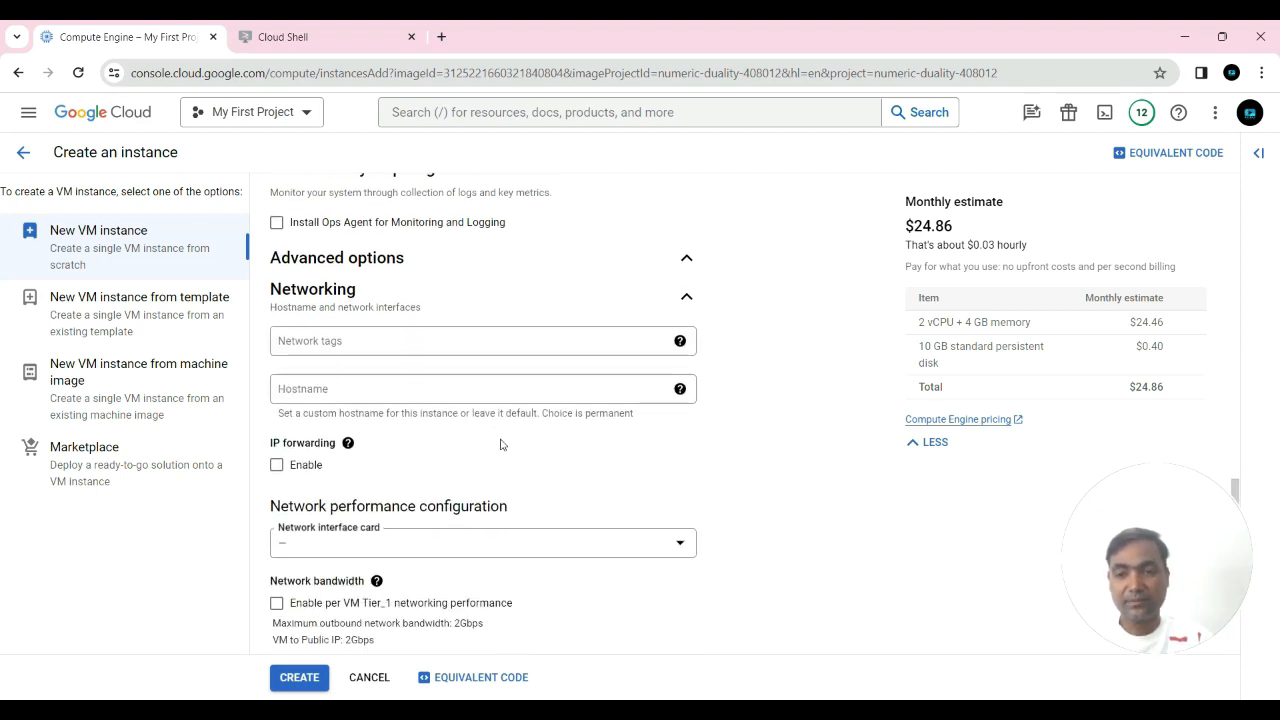
pyautogui.scroll(-1, 501, 444)
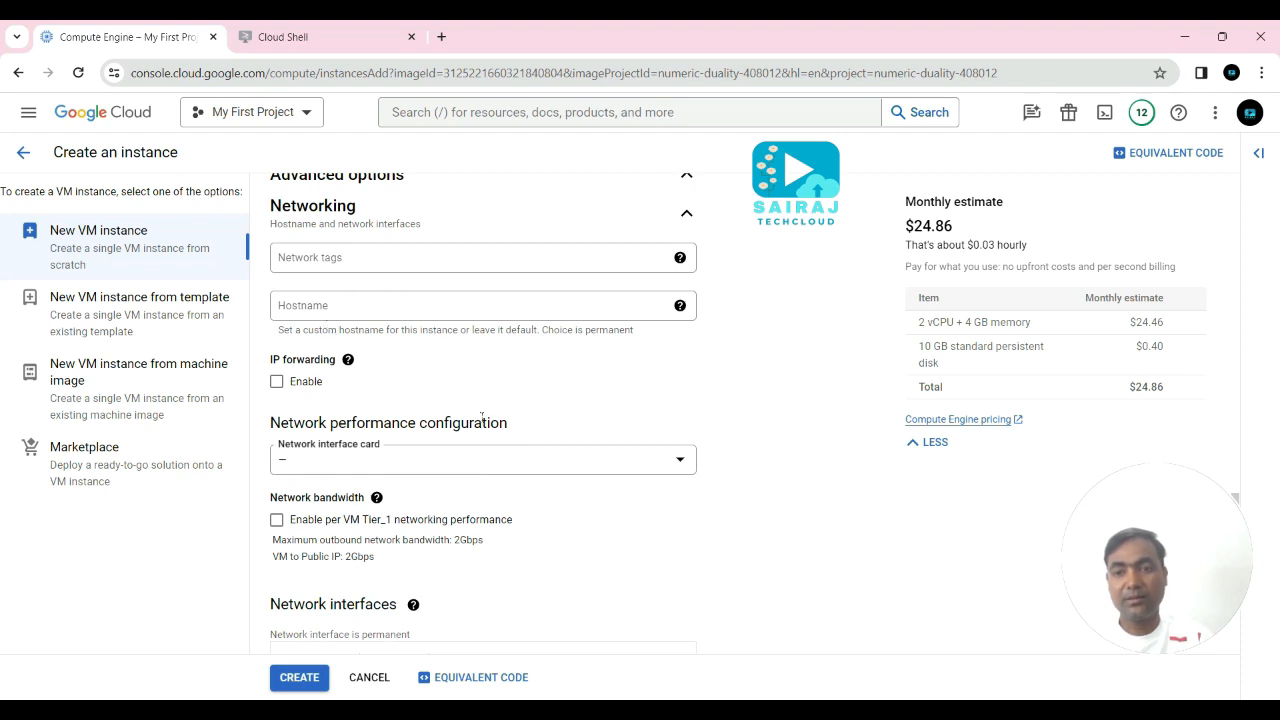
pyautogui.scroll(-2, 560, 409)
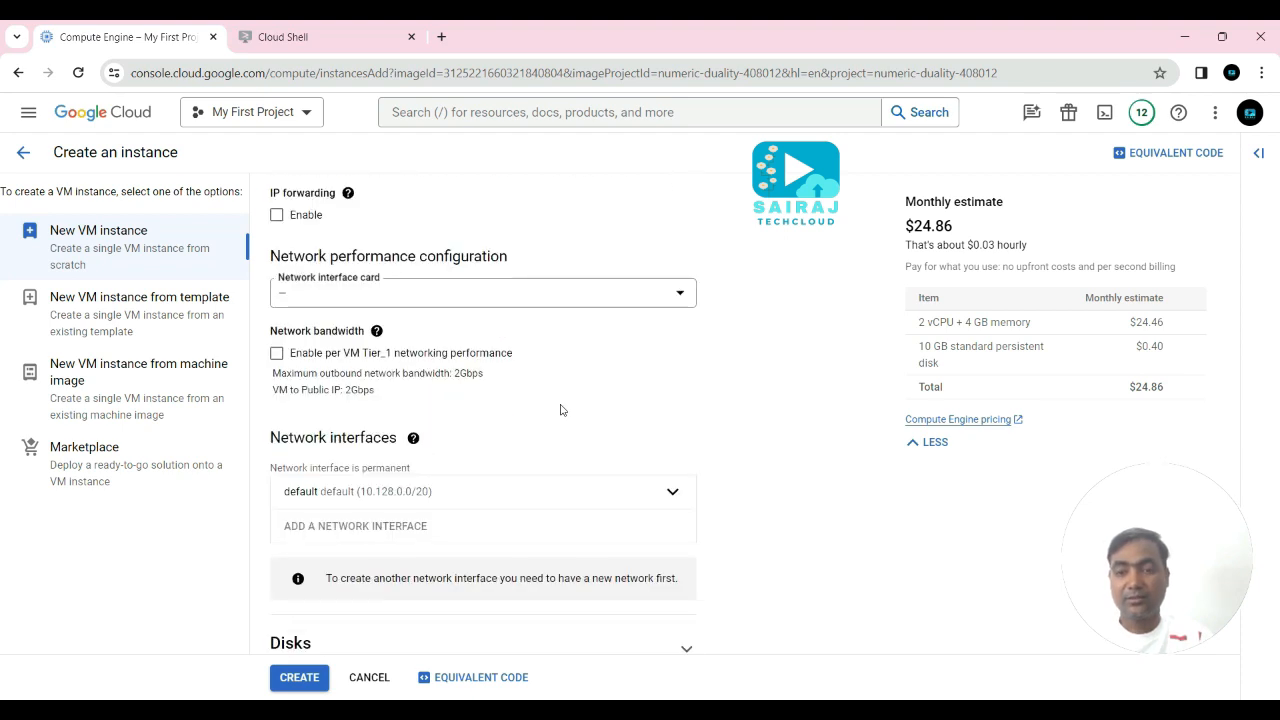
pyautogui.scroll(-2, 561, 410)
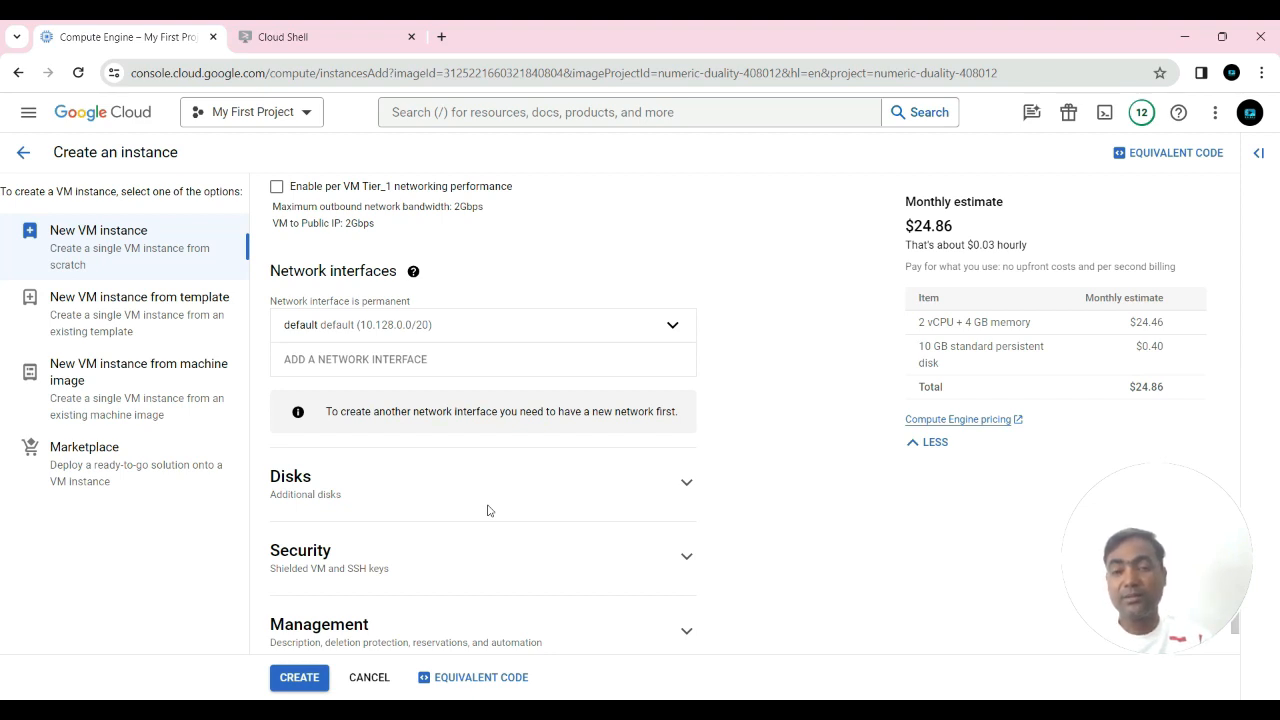
pyautogui.scroll(2, 488, 511)
pyautogui.scroll(-3, 480, 445)
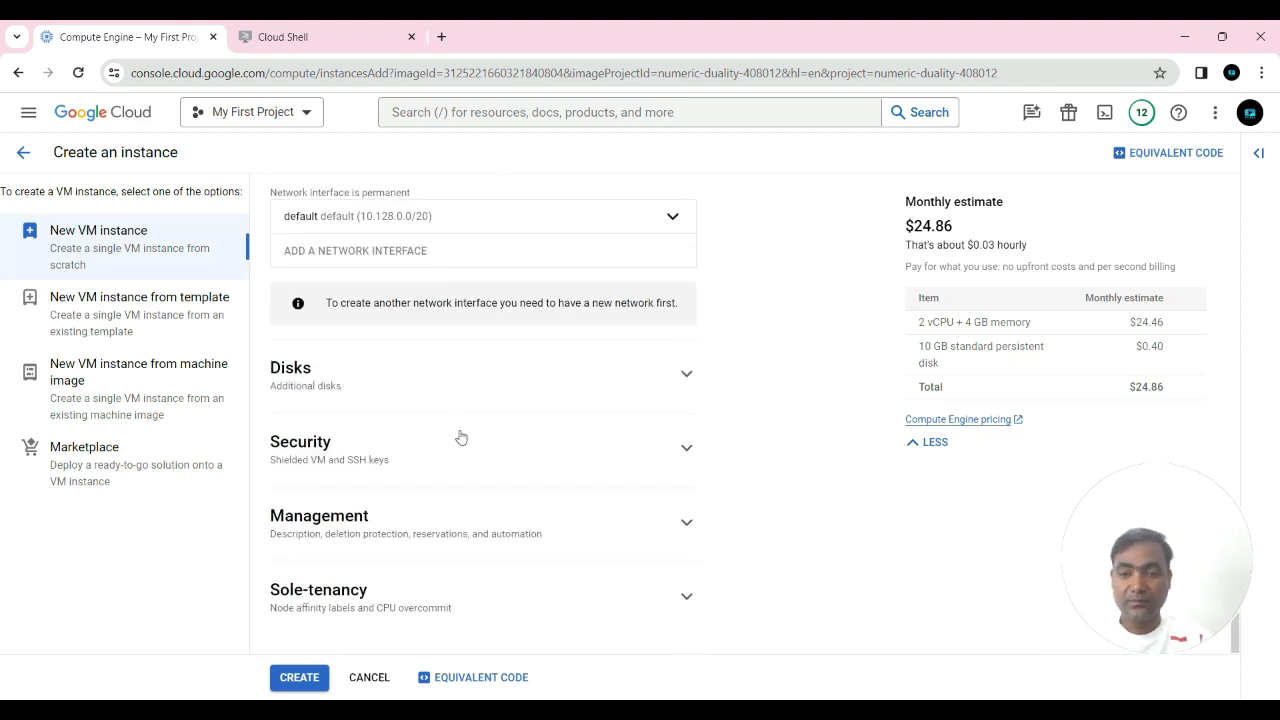
# Create the new-linux-server instance and refresh the VM instances list.
pyautogui.click(300, 679)
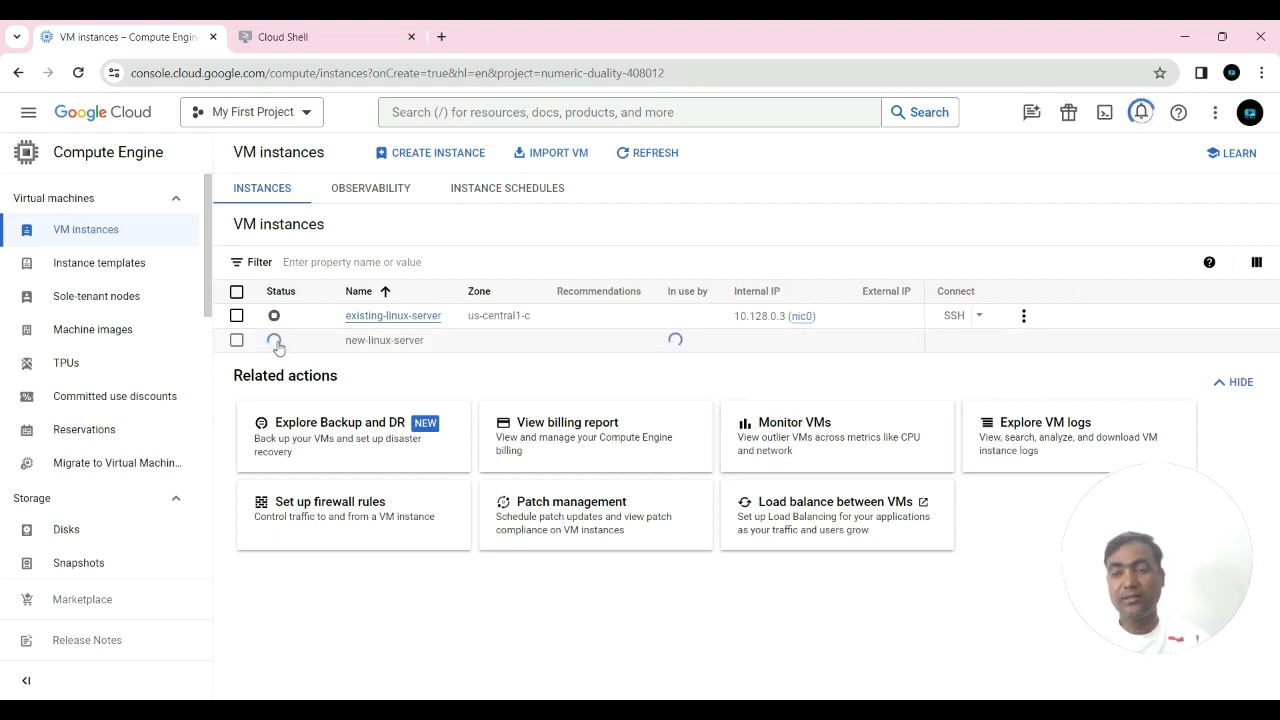
pyautogui.click(654, 156)
pyautogui.moveTo(272, 343)
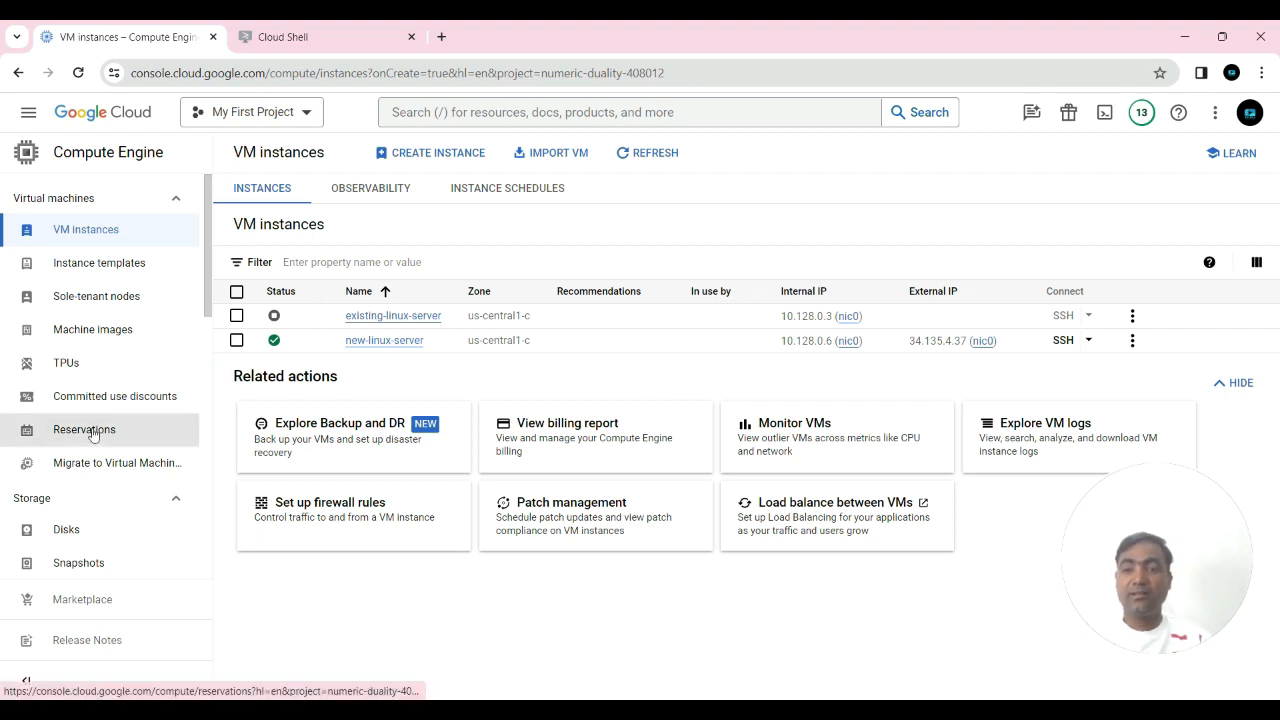
# Delete the custom images cli-new-custom-image and my-custom-image from the Compute Engine image list.
pyautogui.scroll(-3, 96, 425)
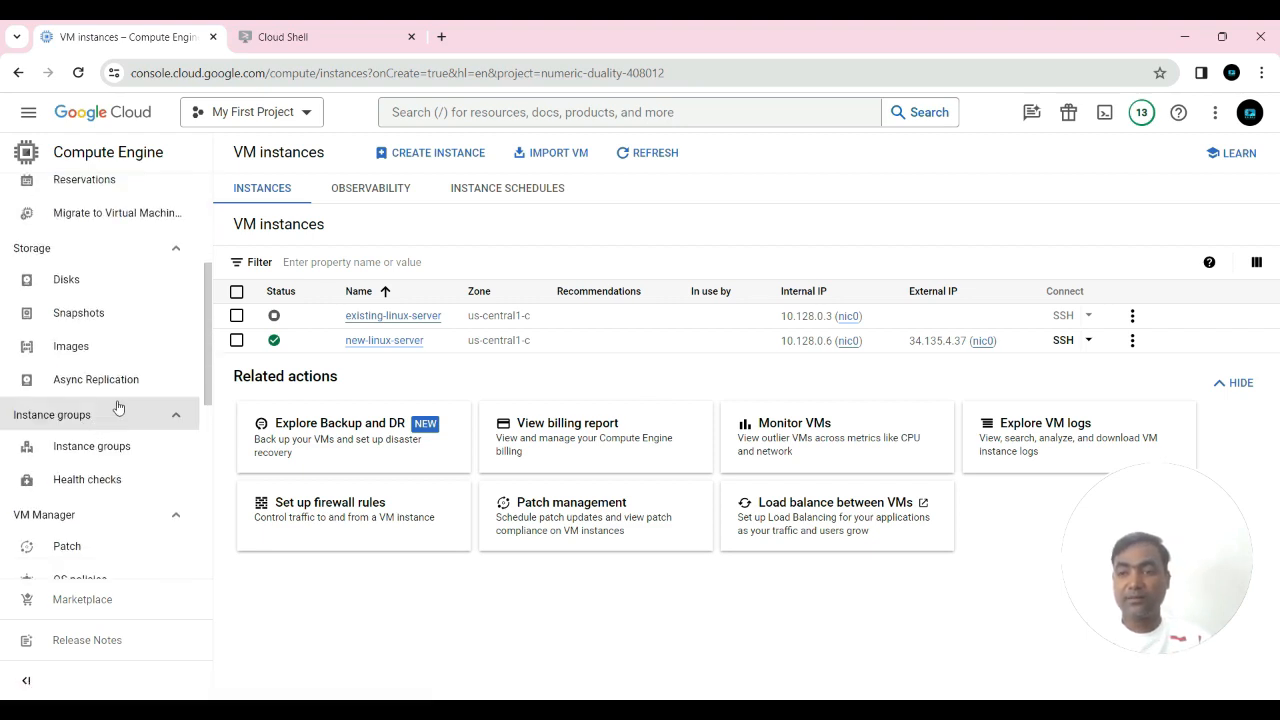
pyautogui.click(71, 347)
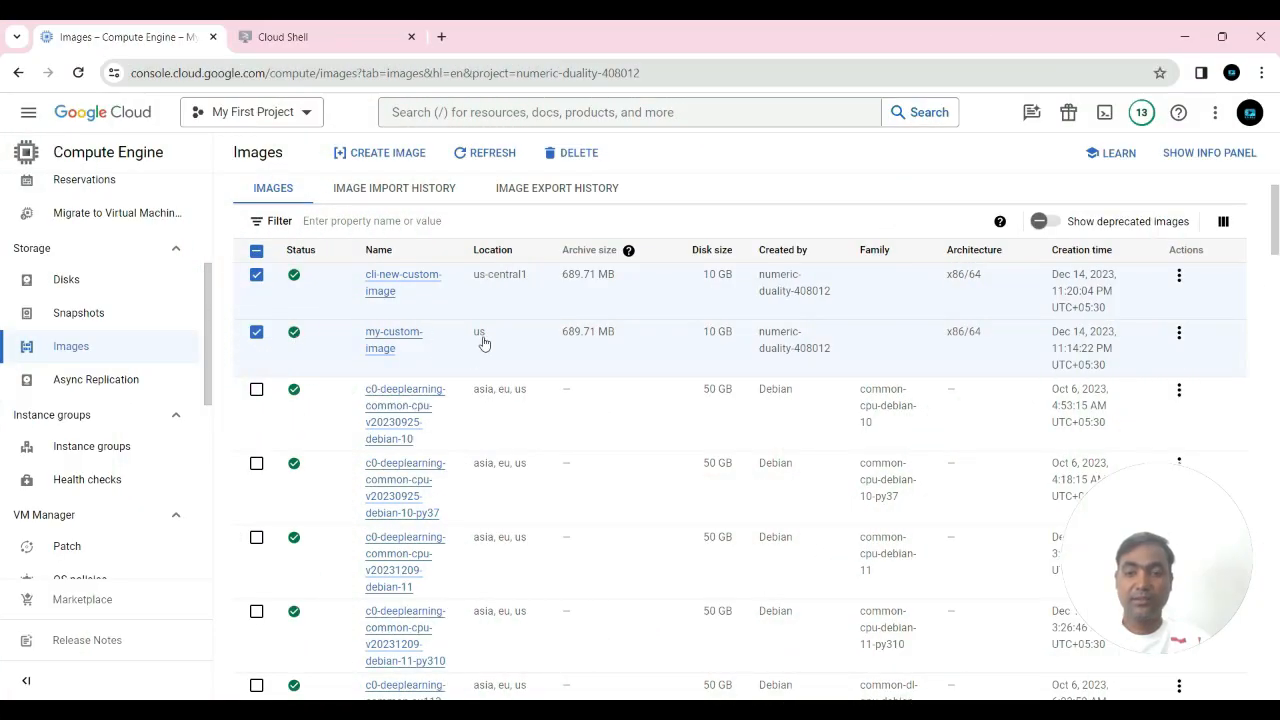
pyautogui.scroll(1, 484, 343)
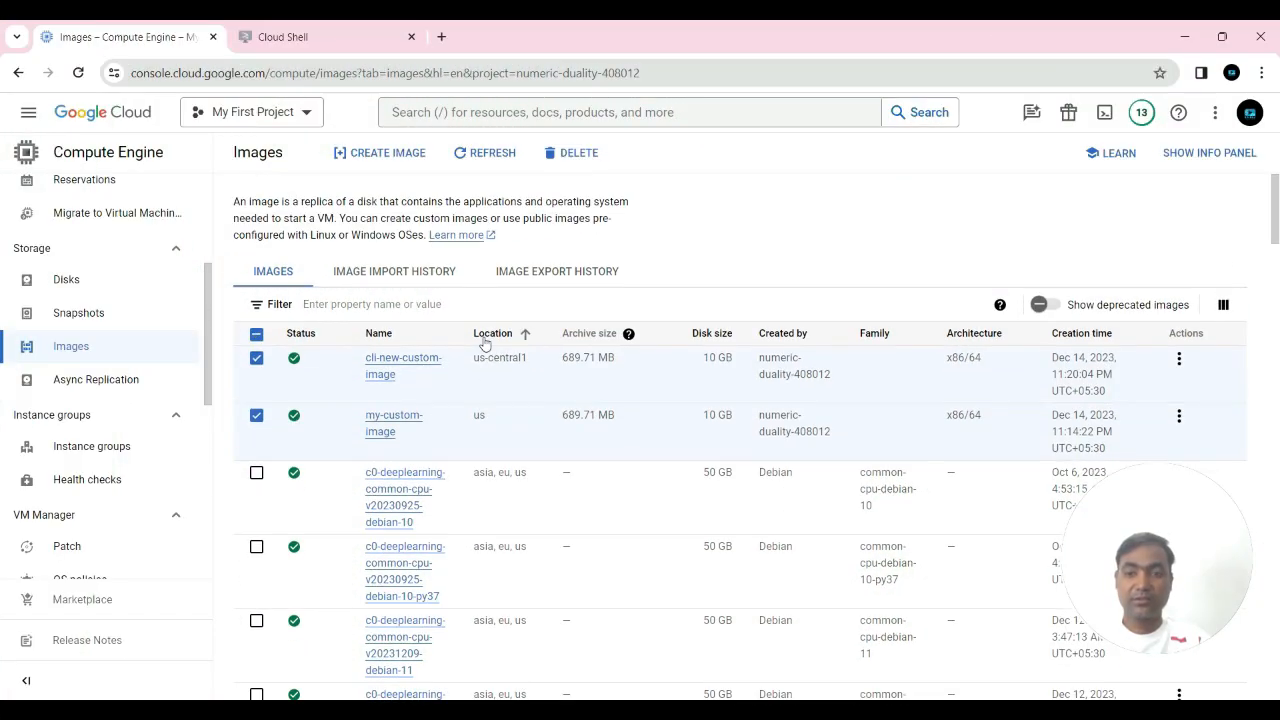
pyautogui.click(573, 155)
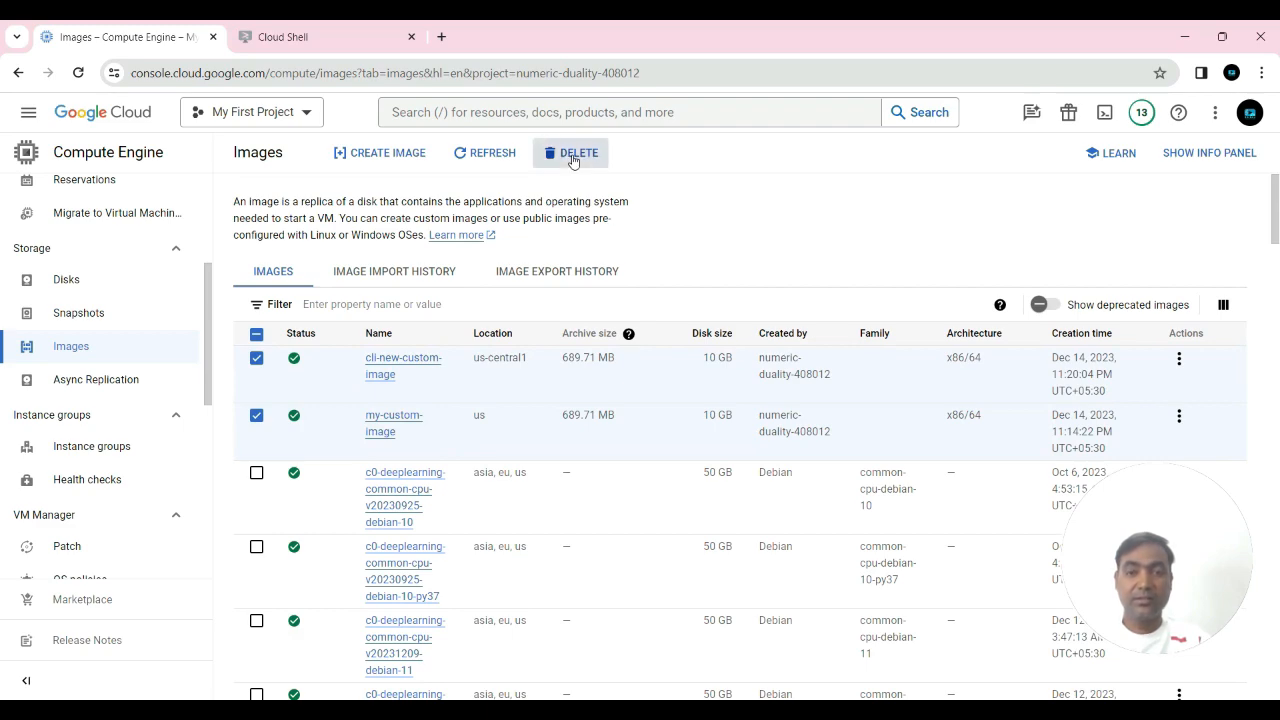
pyautogui.click(573, 155)
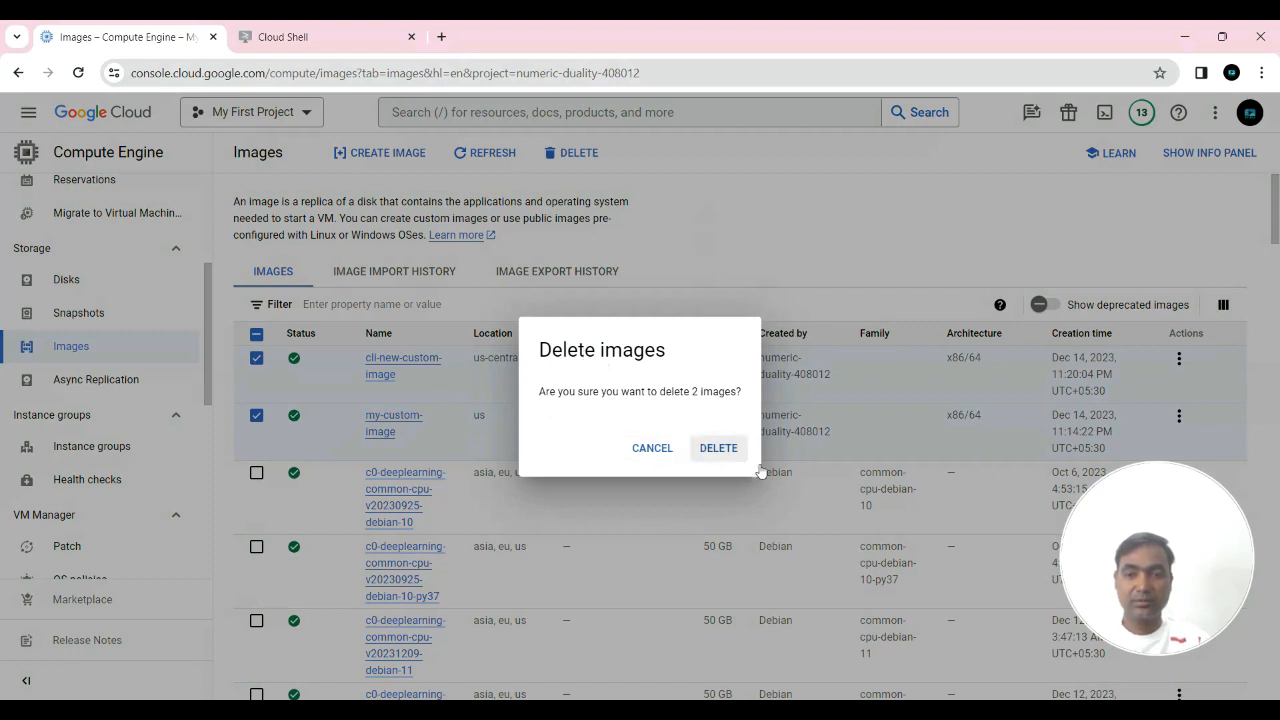
pyautogui.click(719, 449)
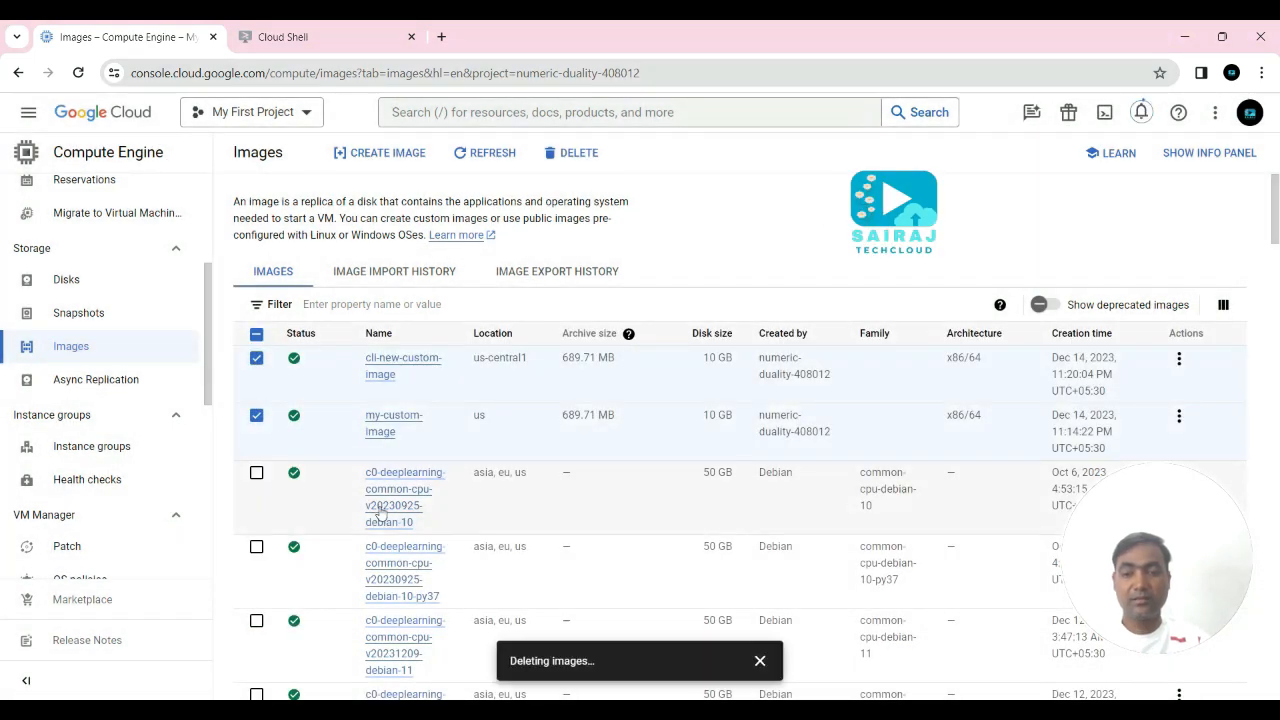
pyautogui.scroll(-1, 404, 620)
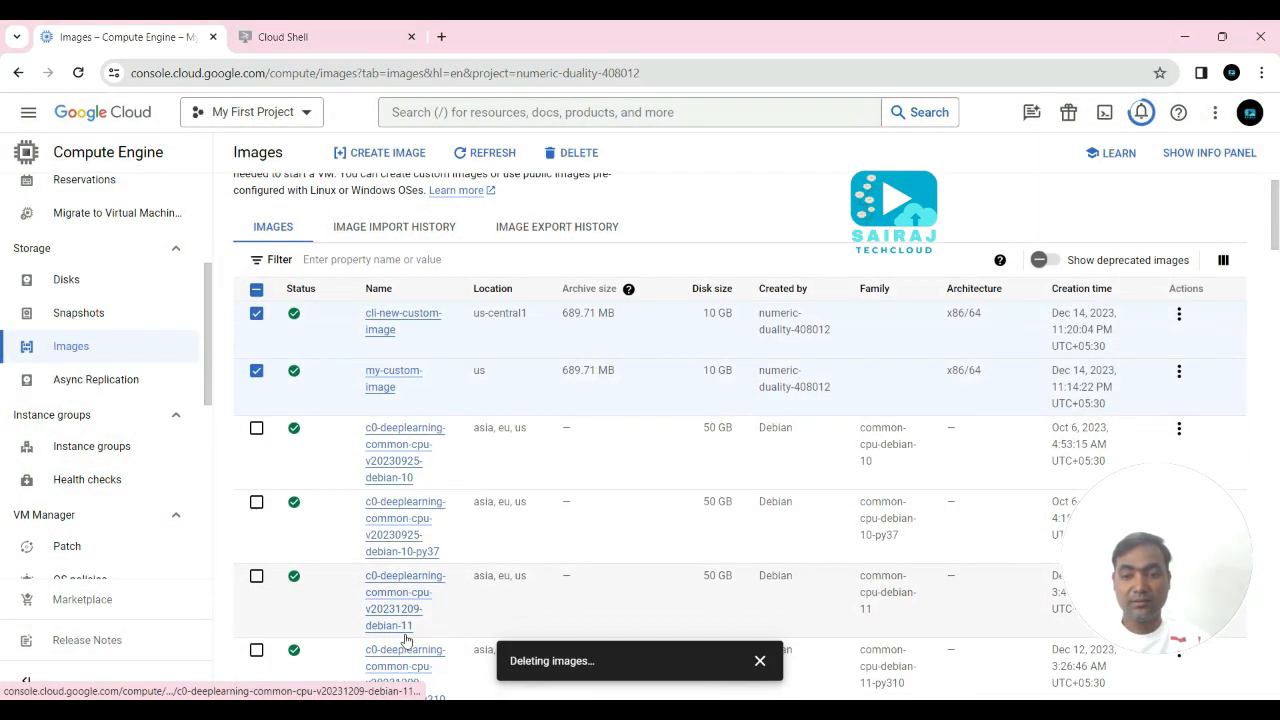
pyautogui.scroll(-1, 406, 640)
pyautogui.scroll(2, 410, 610)
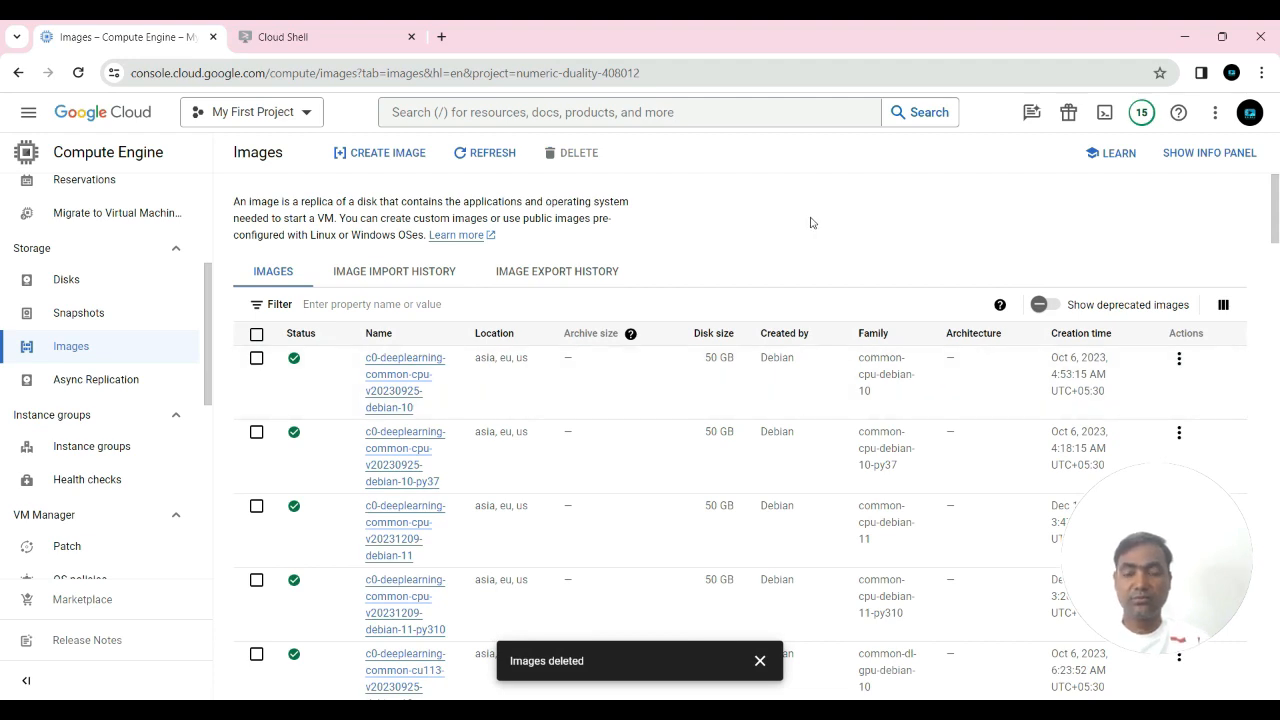
# Return to the Compute Engine VM instances list.
pyautogui.scroll(3, 110, 320)
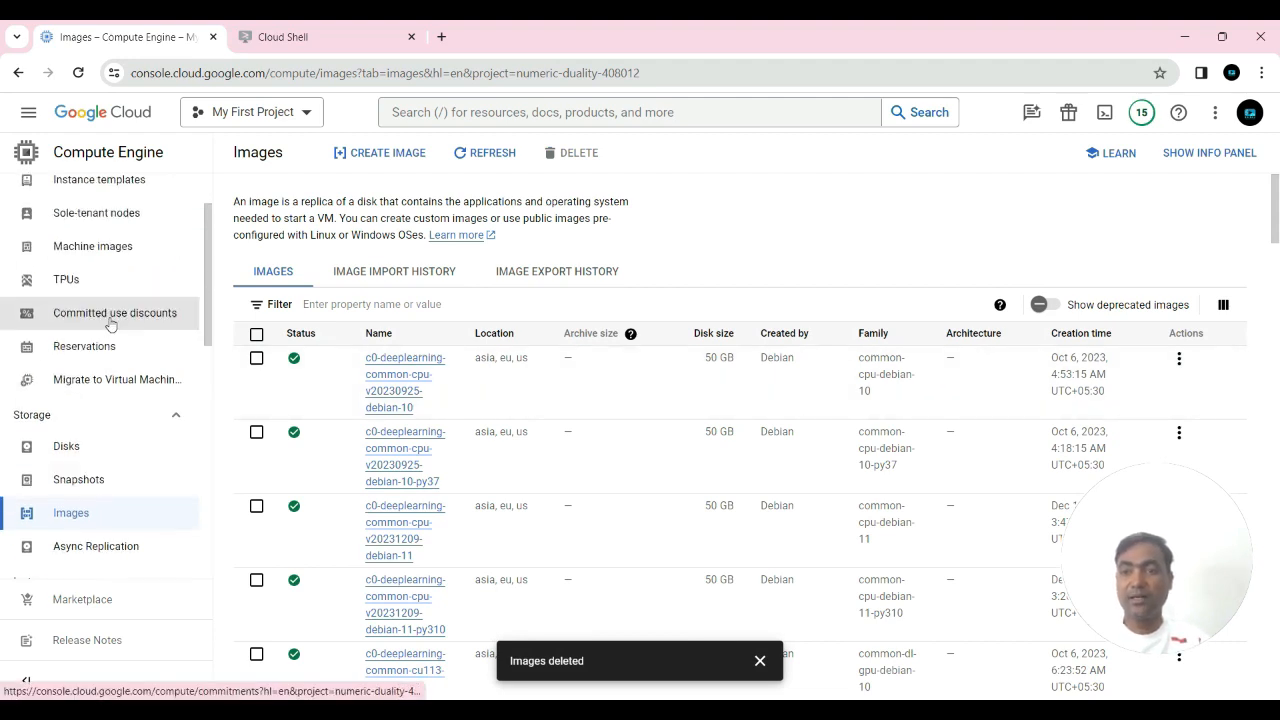
pyautogui.click(80, 231)
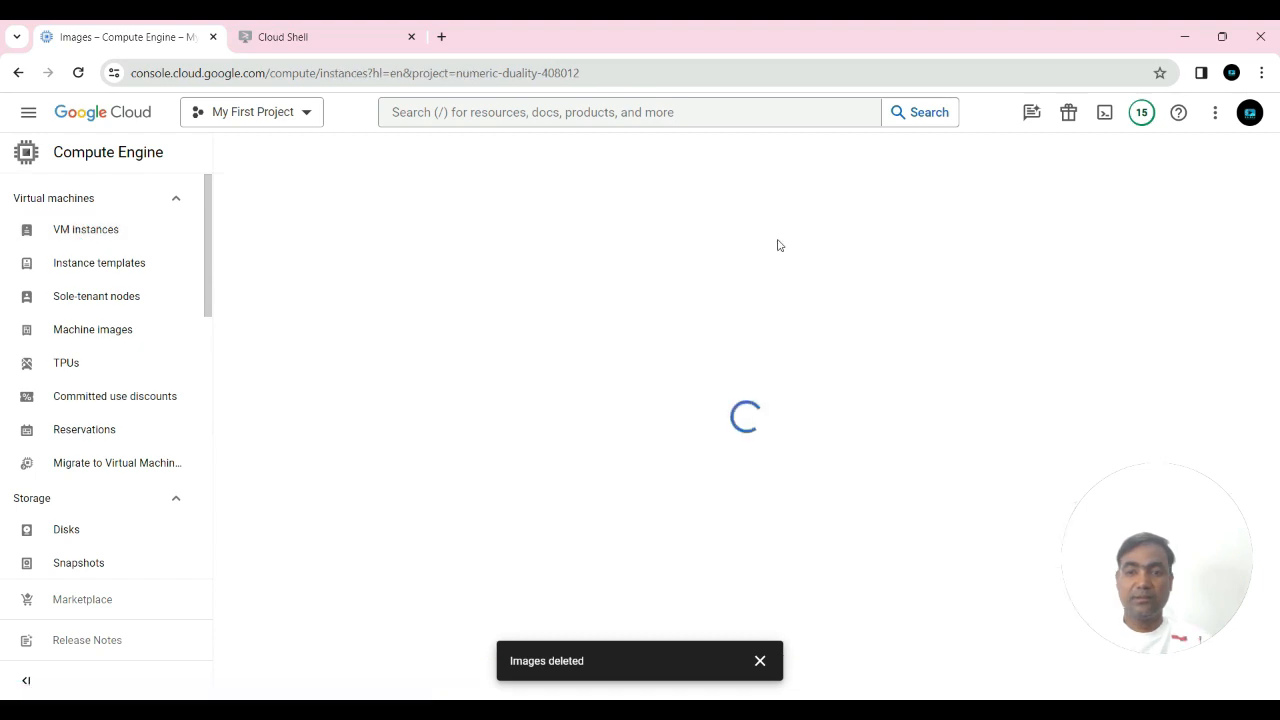